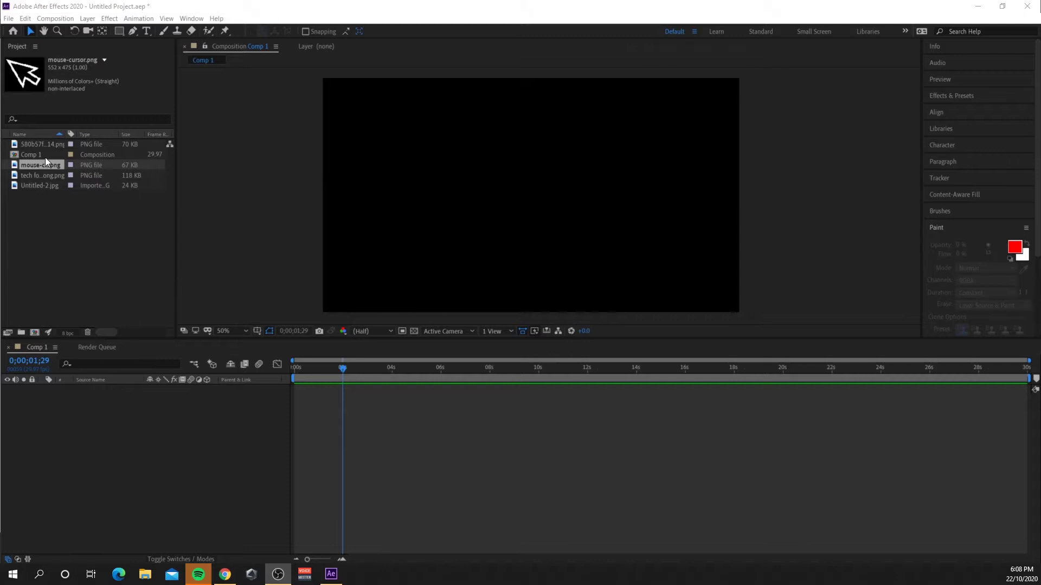
Add the green background image to the comp and scale it to fill the frame
left_click_drag(42, 196, 410, 130)
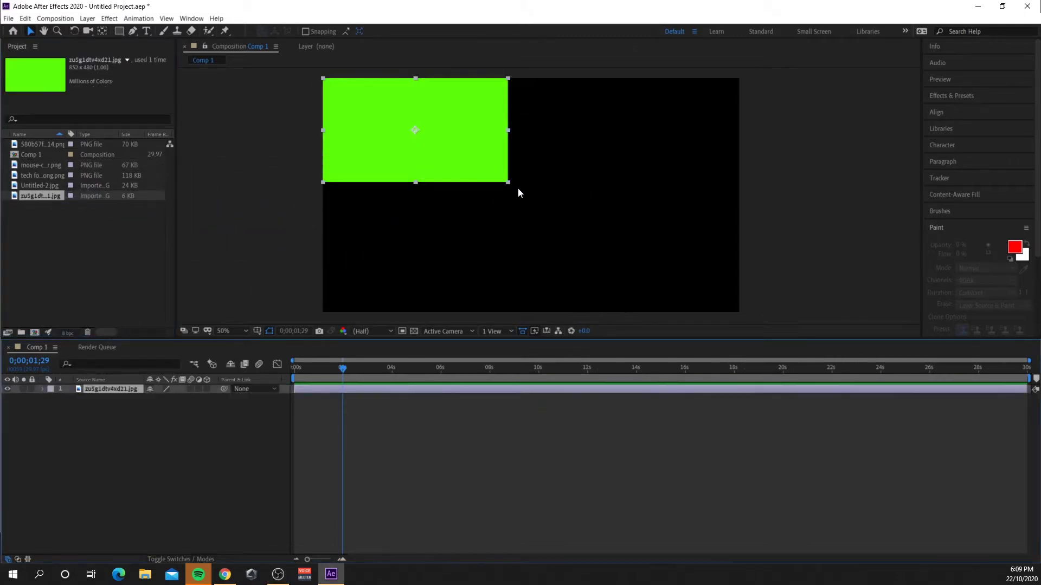
left_click_drag(508, 183, 706, 291)
left_click_drag(574, 230, 732, 301)
left_click_drag(679, 271, 695, 277)
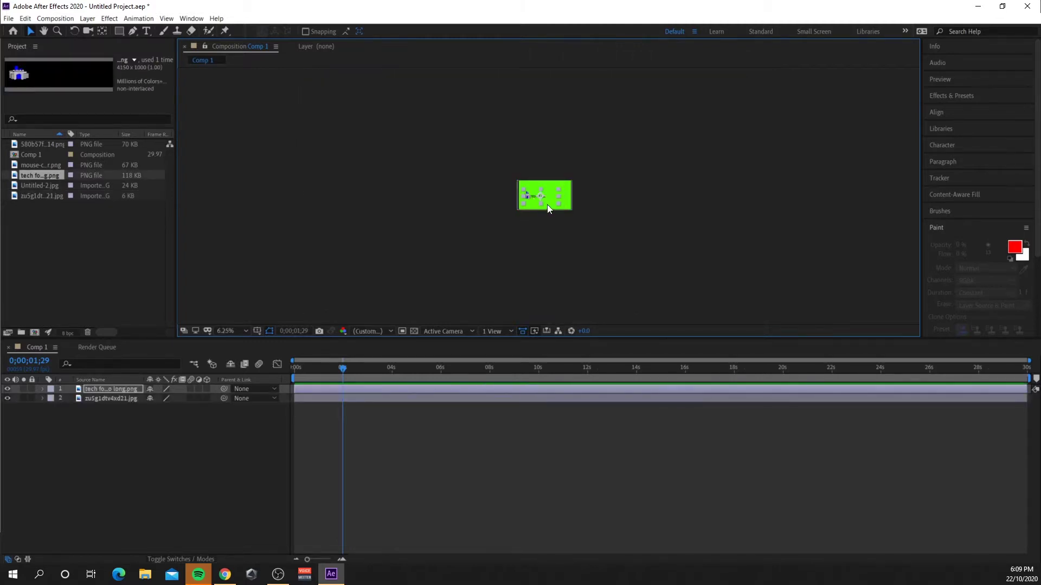
Shift the TECH FORTRESS logo right, then add the mouse-cursor image and shrink it
key("slash")
scroll(547, 200, "down", 4)
scroll(581, 142, "up", 2)
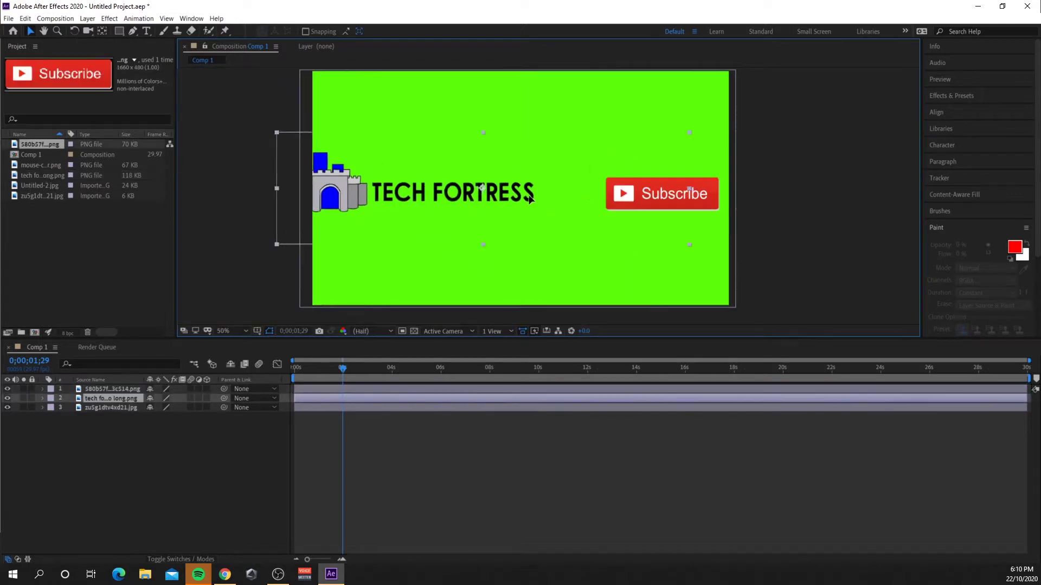
left_click_drag(528, 196, 575, 202)
left_click(239, 244)
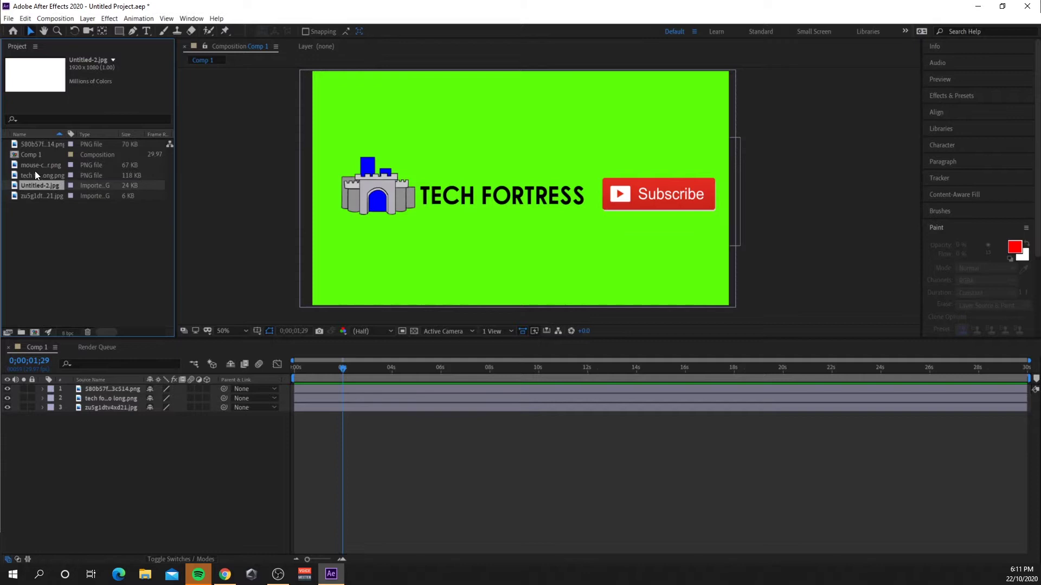
left_click_drag(34, 166, 381, 267)
left_click_drag(321, 216, 281, 260)
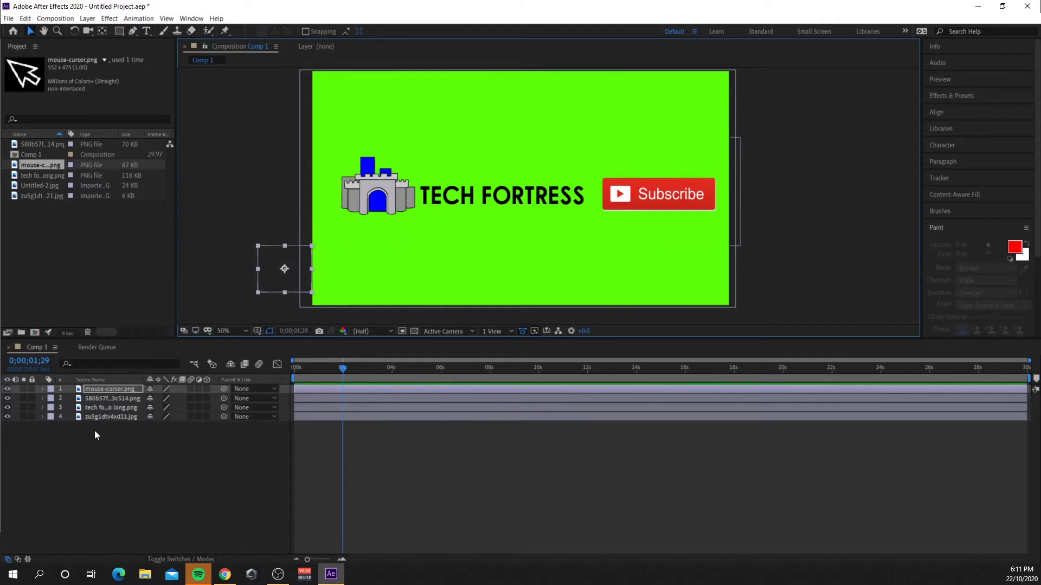
Set opening Position, Scale and Rotation keyframes on mouse-cursor.png at time 0
left_click(43, 389)
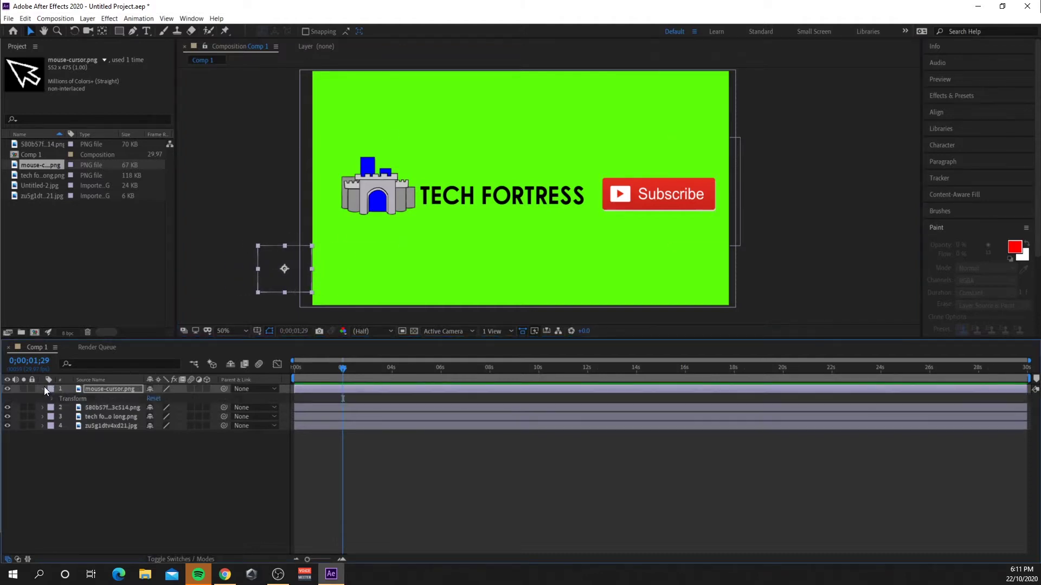
left_click(54, 399)
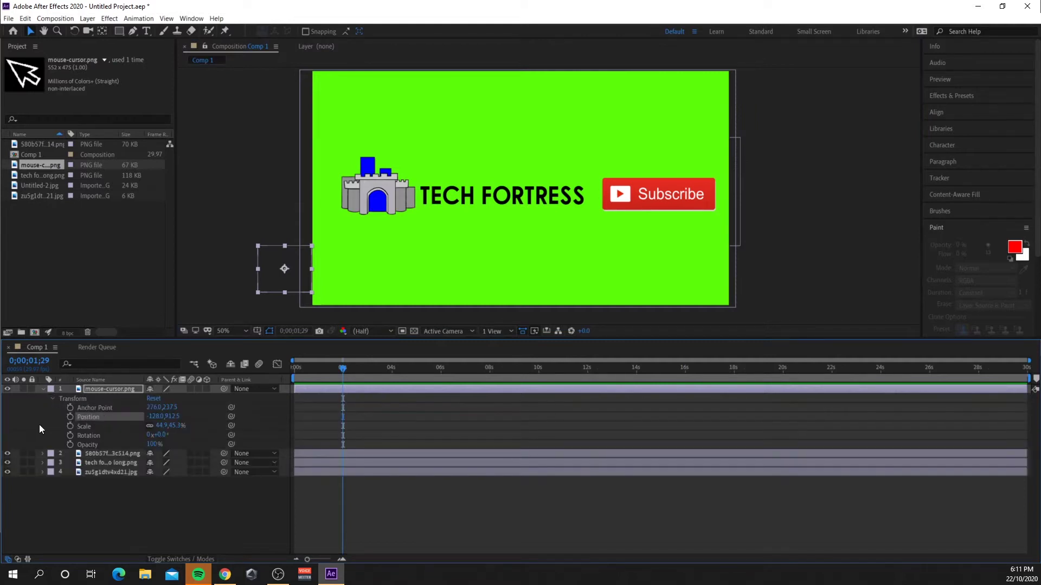
left_click_drag(346, 370, 242, 378)
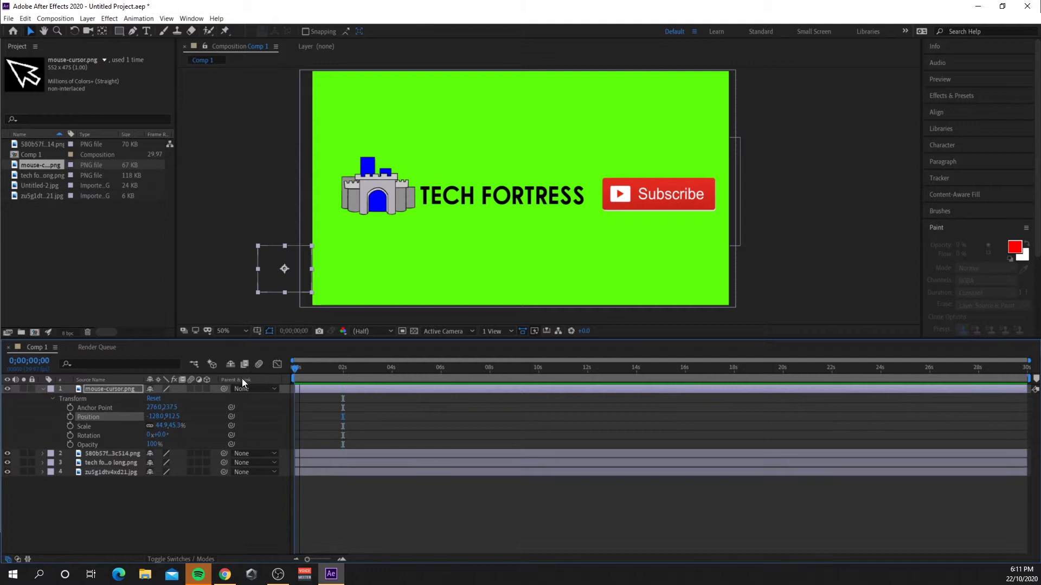
left_click(70, 426)
left_click(70, 417)
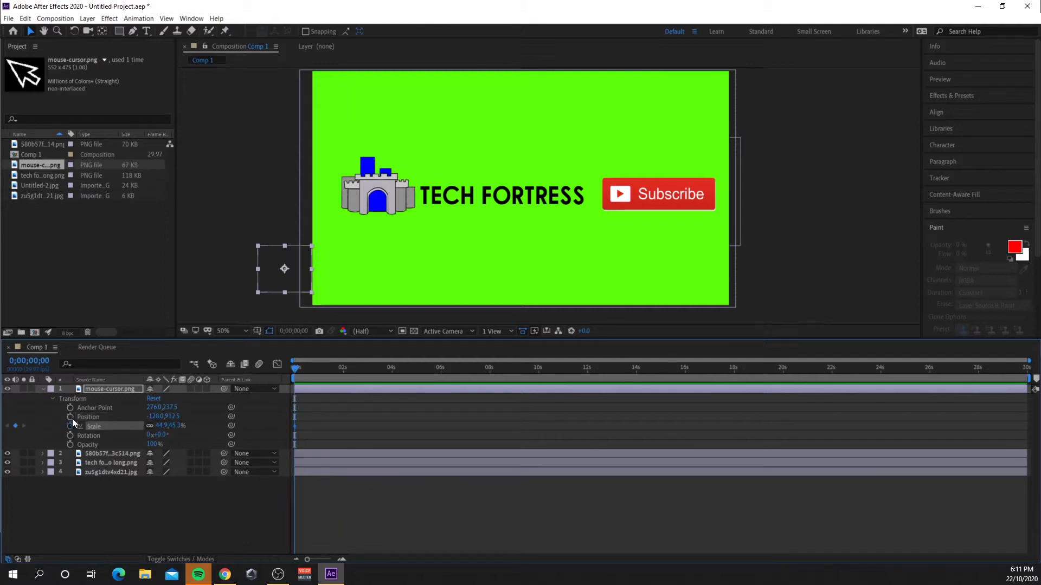
left_click(71, 434)
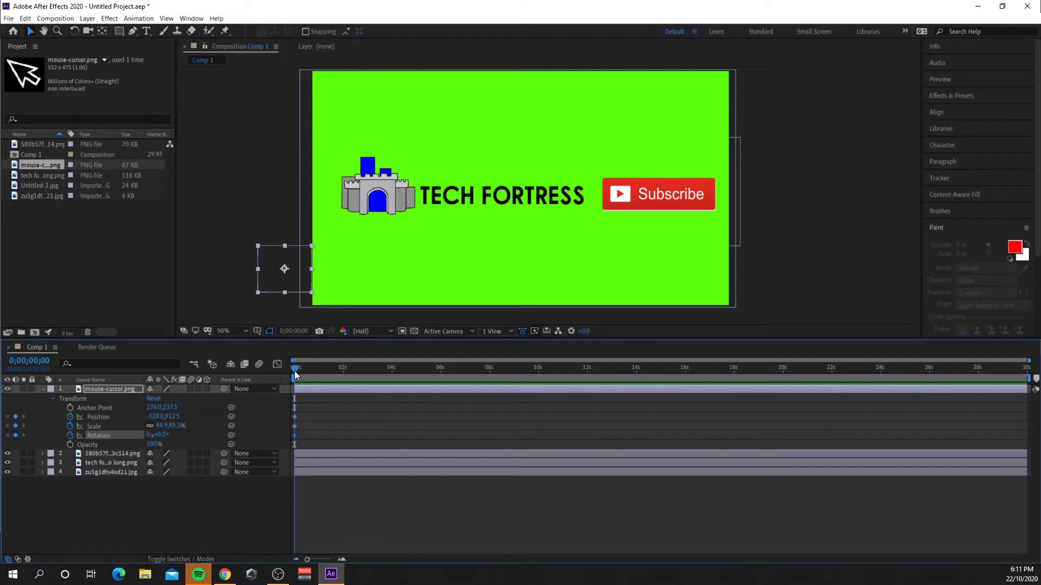
left_click_drag(295, 374, 318, 372)
Key the cursor at about one second below the logo on a curved path, rotated 18°
left_click(16, 435)
left_click(16, 417)
left_click(16, 426)
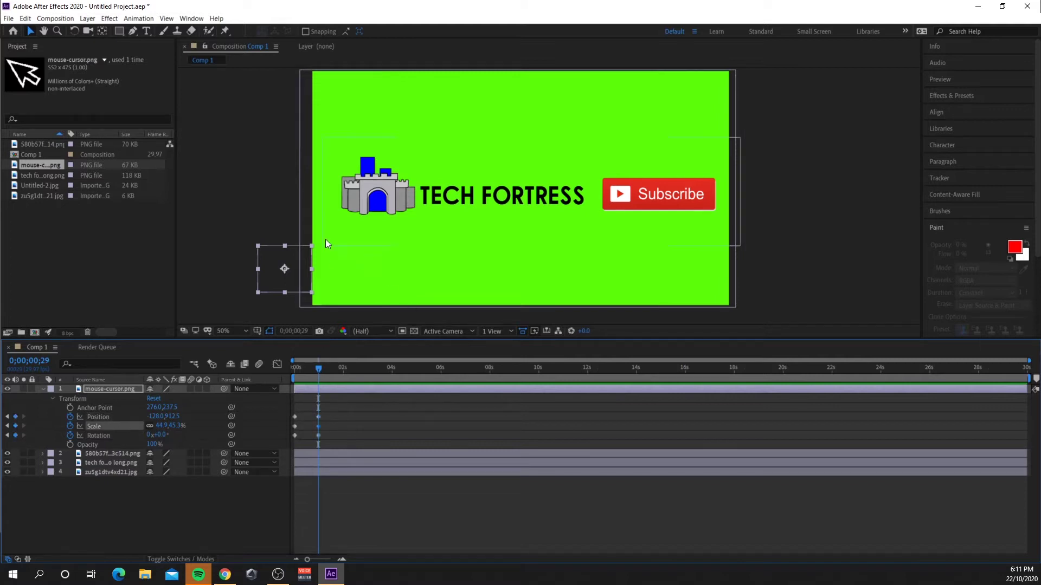
left_click_drag(301, 262, 486, 249)
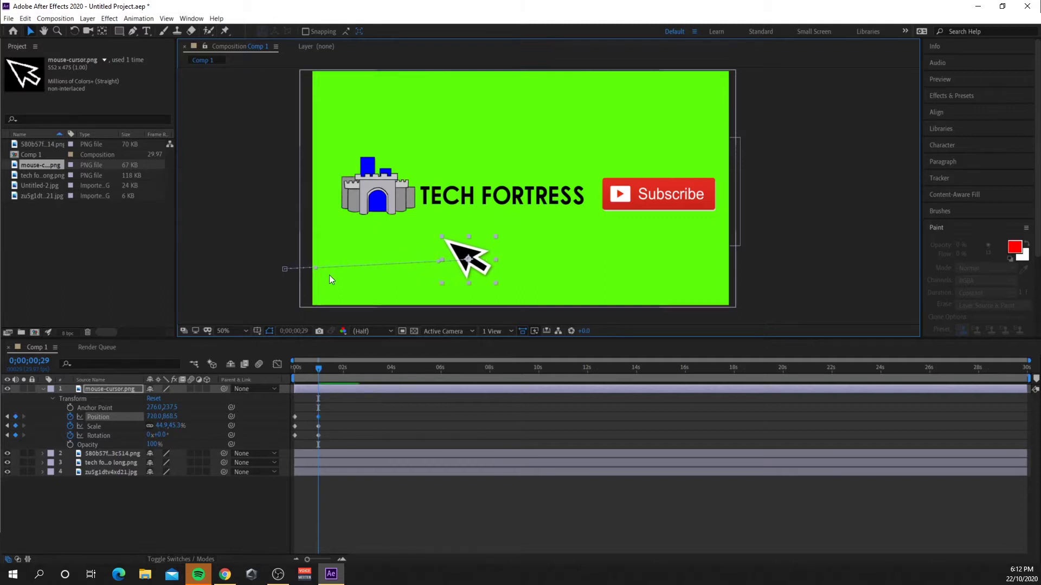
left_click_drag(326, 273, 368, 281)
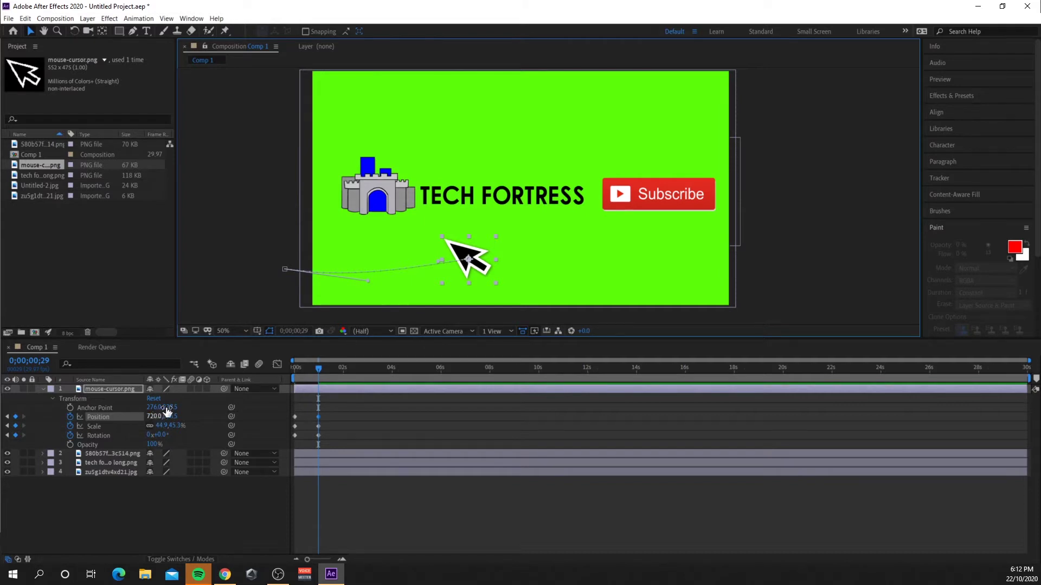
left_click_drag(159, 437, 169, 437)
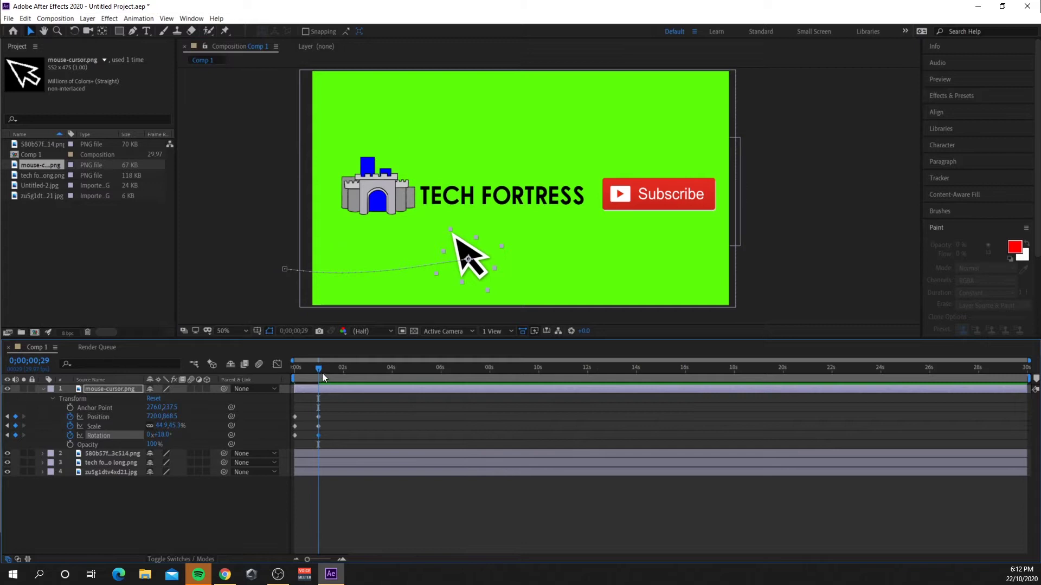
left_click_drag(324, 368, 344, 366)
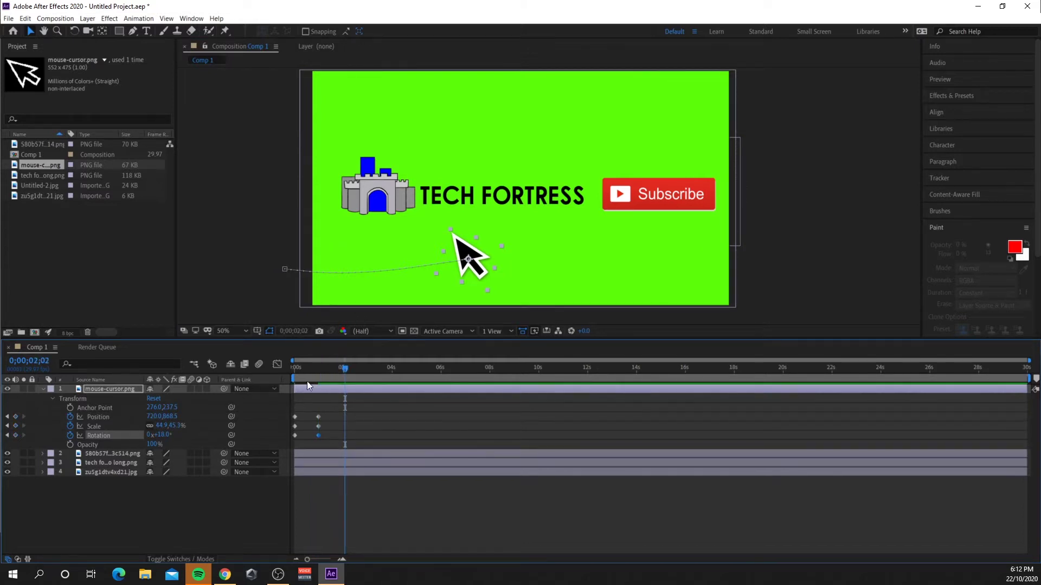
Key the cursor onto the Subscribe button at 0;00;02;00 at 30°, plus a Scale key at 0;00;02;02
left_click(343, 365)
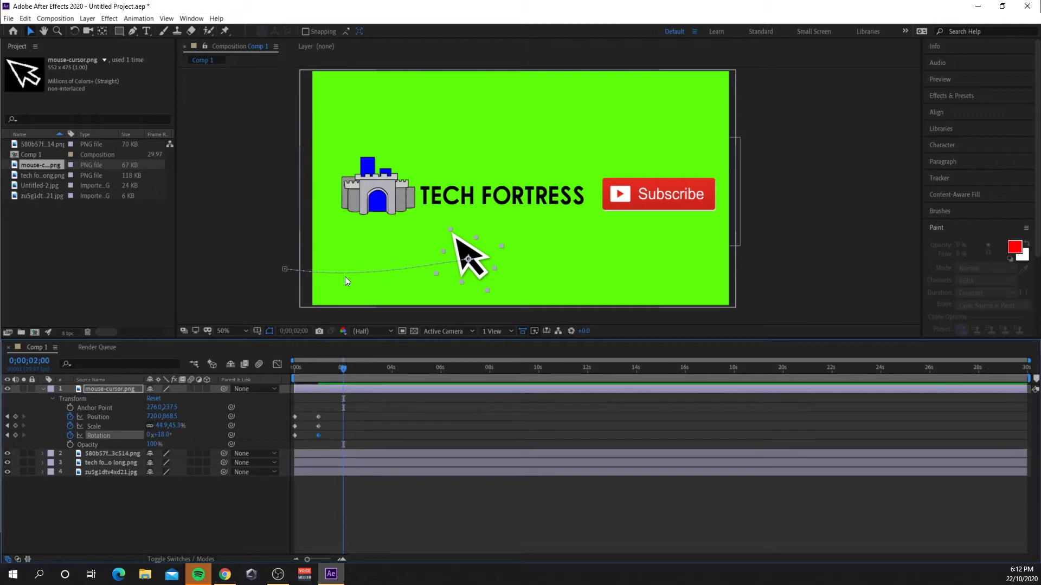
left_click(16, 417)
left_click(15, 425)
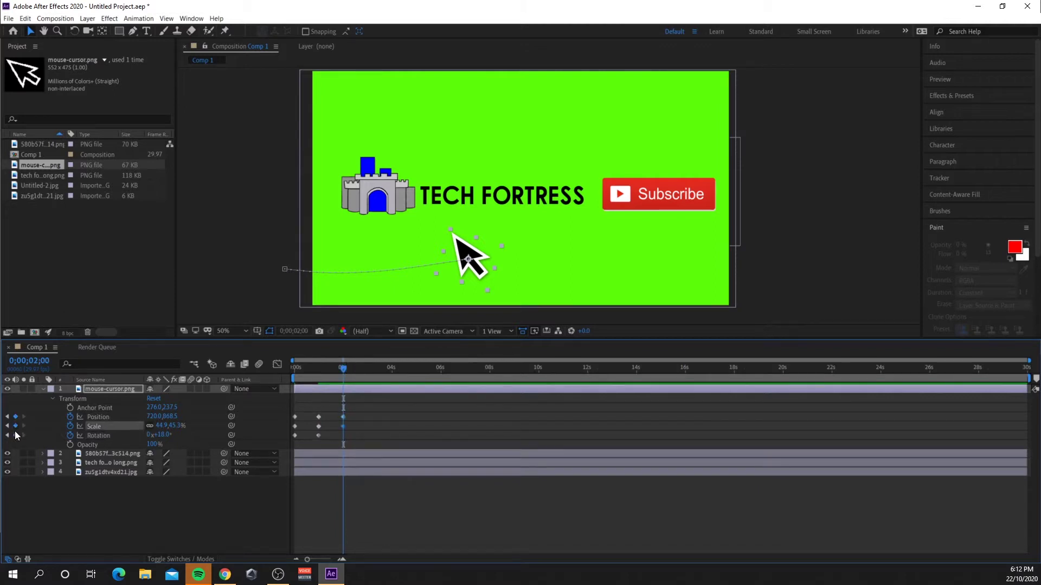
left_click(16, 435)
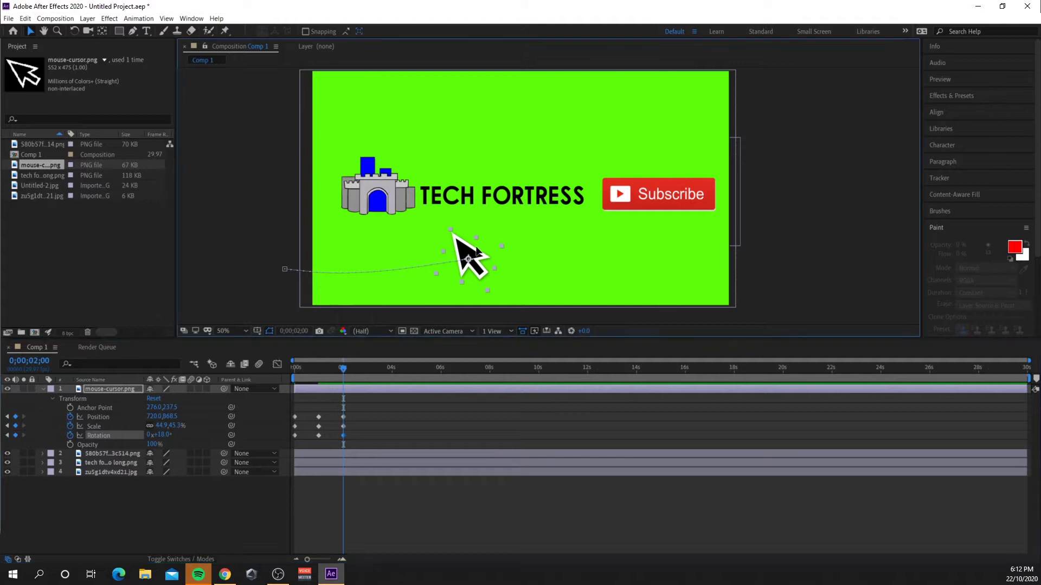
left_click_drag(470, 256, 656, 216)
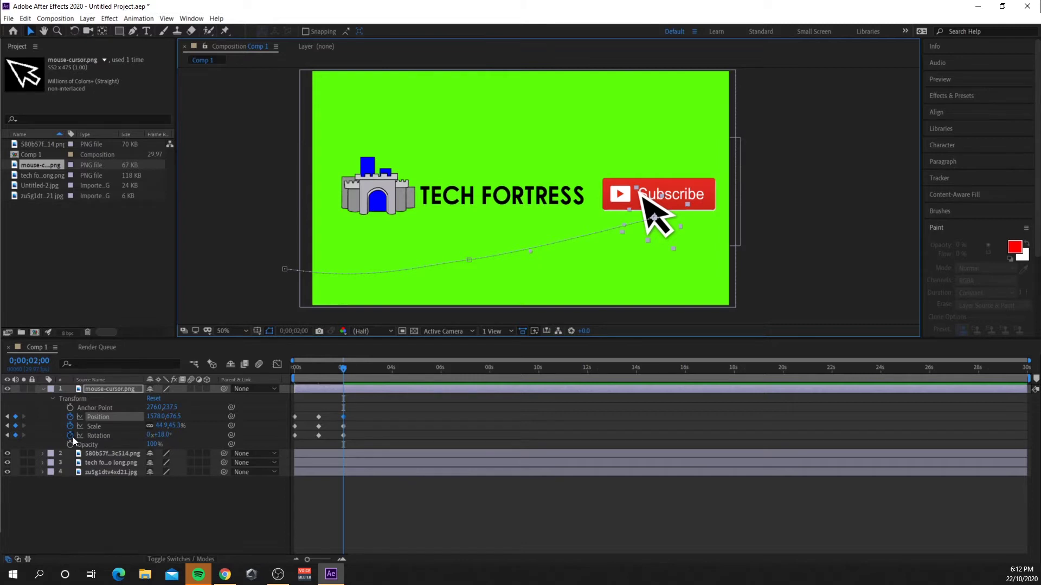
left_click_drag(159, 438, 167, 437)
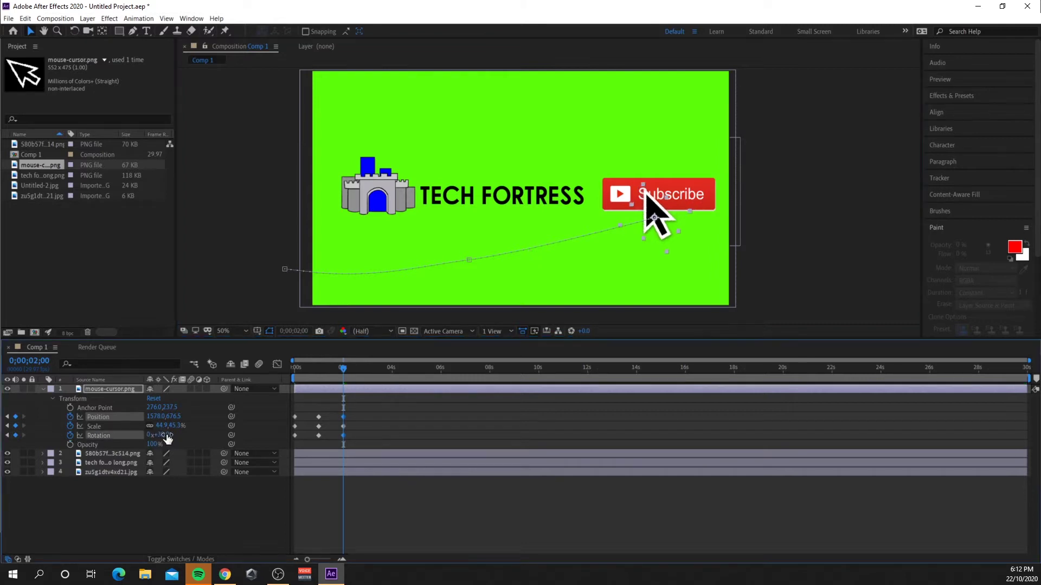
left_click(345, 369)
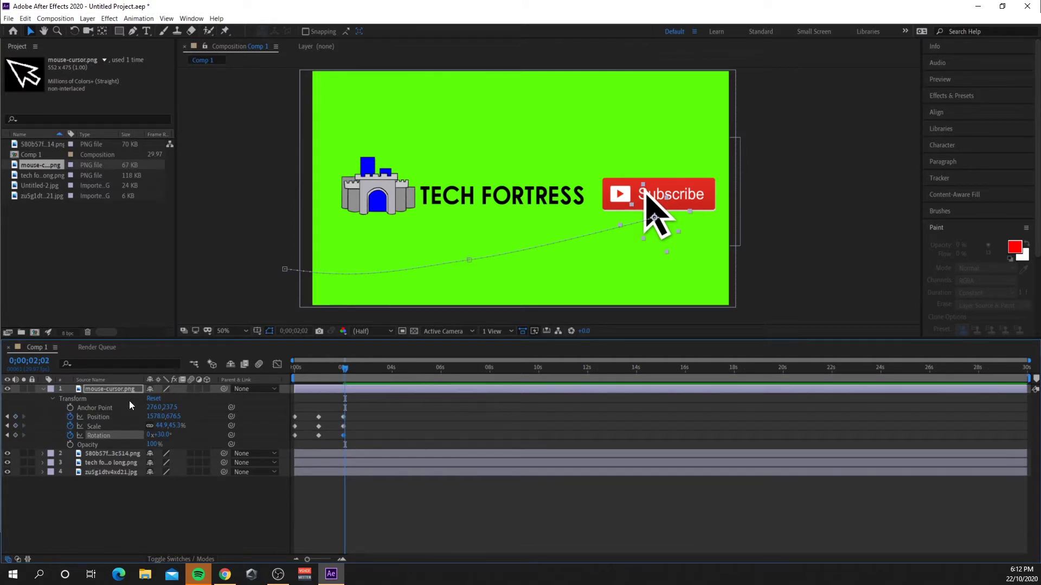
left_click(16, 426)
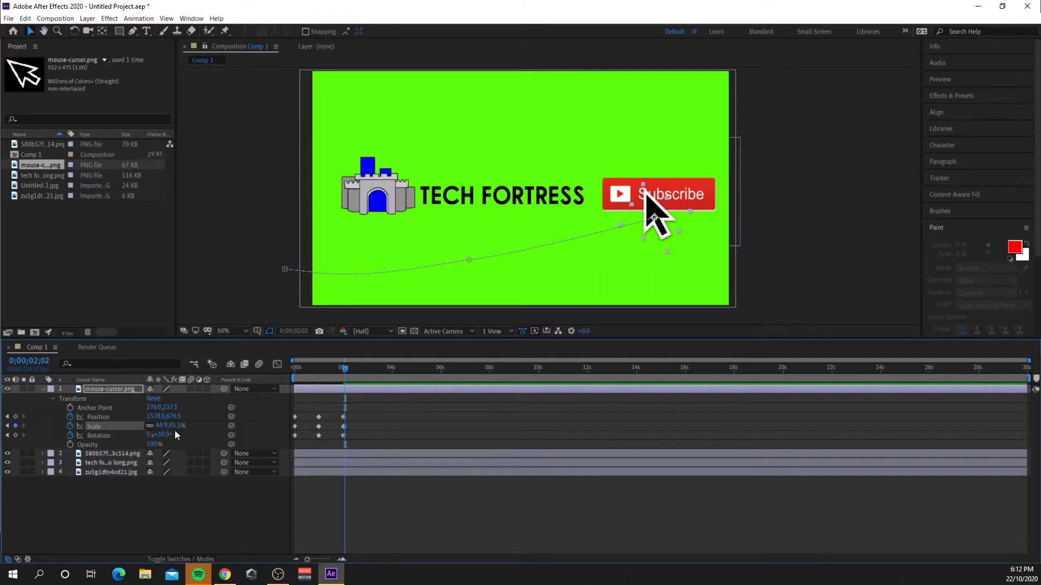
Shrink the cursor scale to 36% then back to 45.3% to mimic a click
left_click_drag(172, 427, 168, 426)
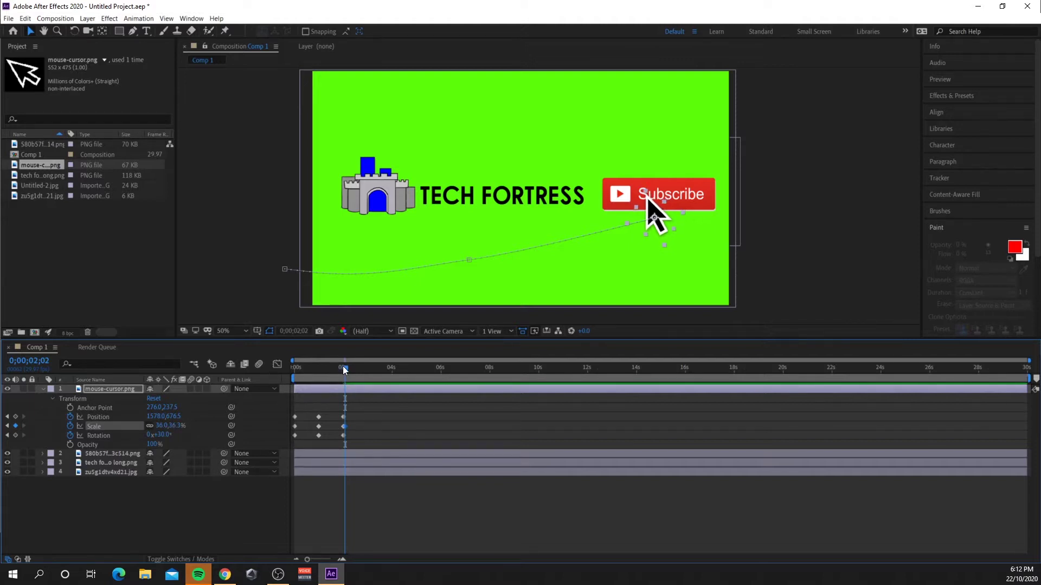
left_click_drag(343, 369, 347, 370)
left_click_drag(174, 429, 181, 429)
left_click(179, 425)
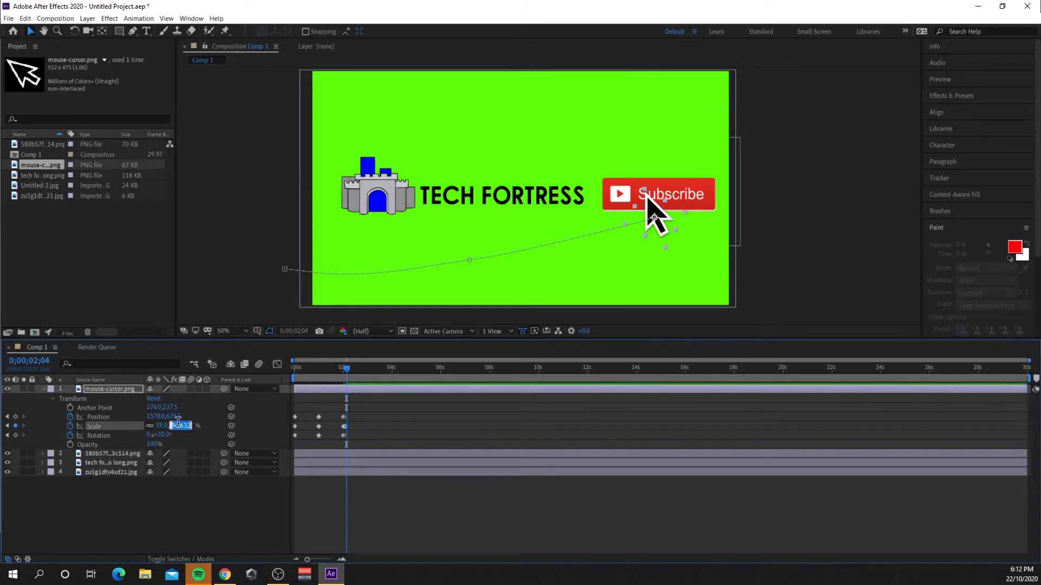
type("45.0,45.3")
left_click(352, 367)
Add hold keyframes for position, scale and rotation at 0;00;02;23
left_click_drag(353, 367, 361, 366)
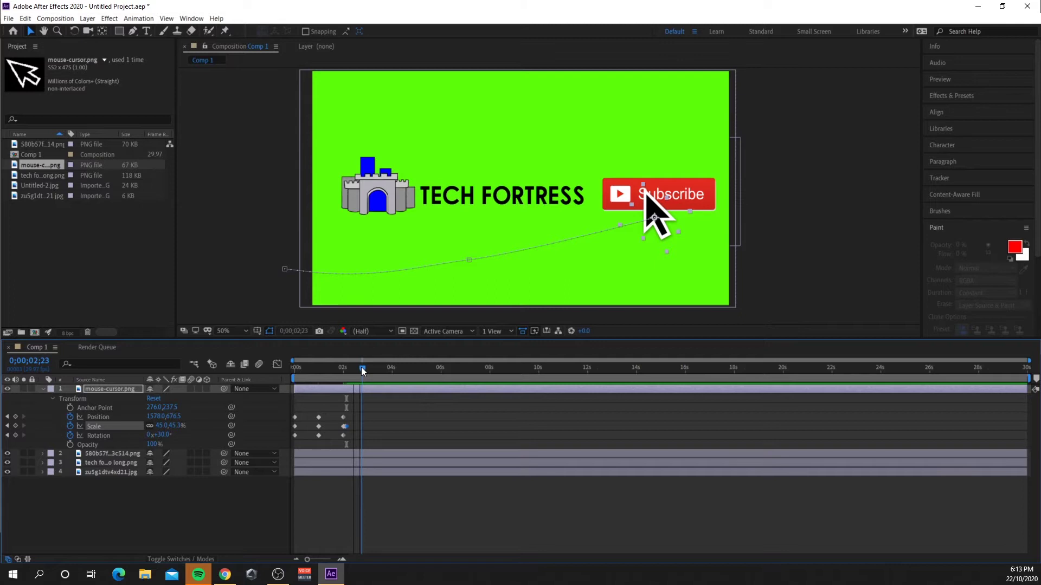
left_click(15, 417)
left_click(15, 427)
left_click(15, 435)
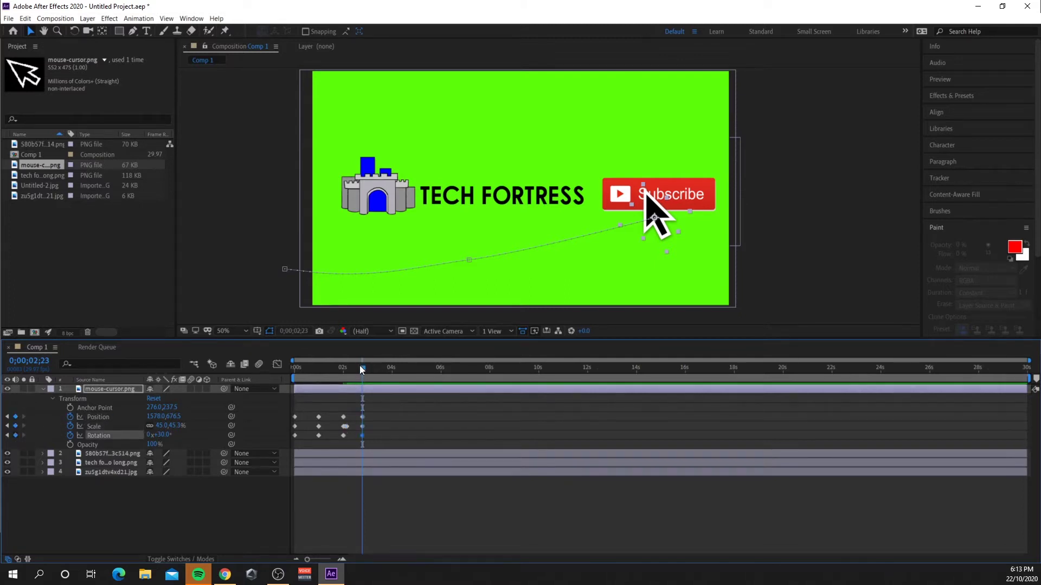
left_click_drag(364, 372, 378, 373)
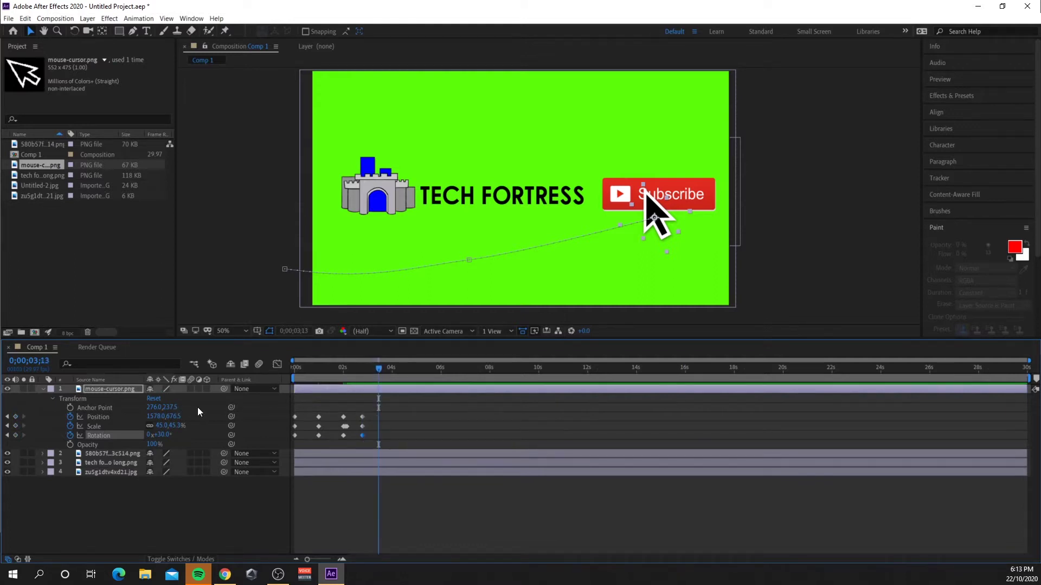
Key the cursor exiting off the lower-right at 0;00;03;13, then preview from the start
left_click(15, 417)
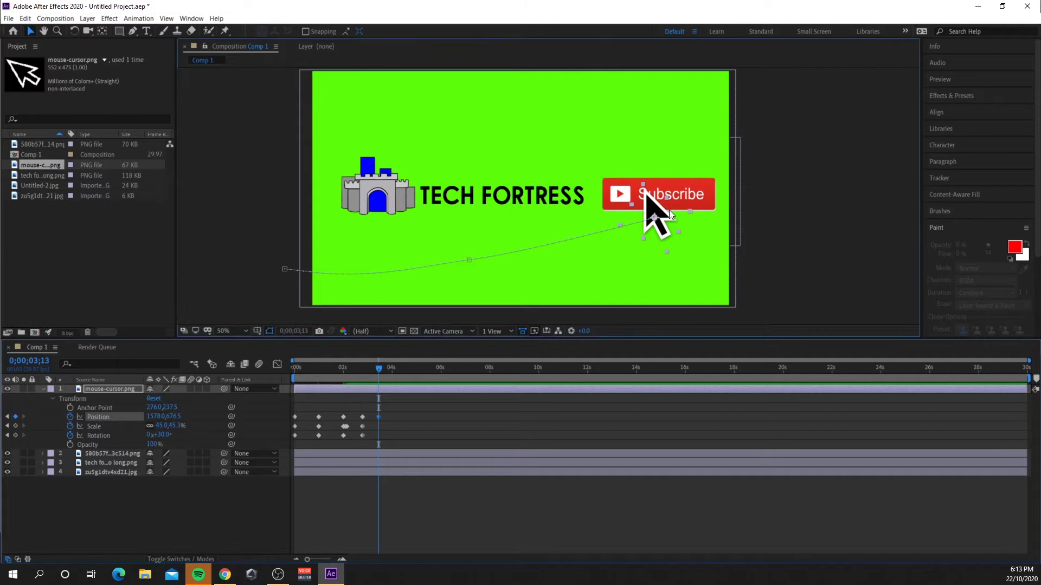
left_click_drag(669, 210, 796, 296)
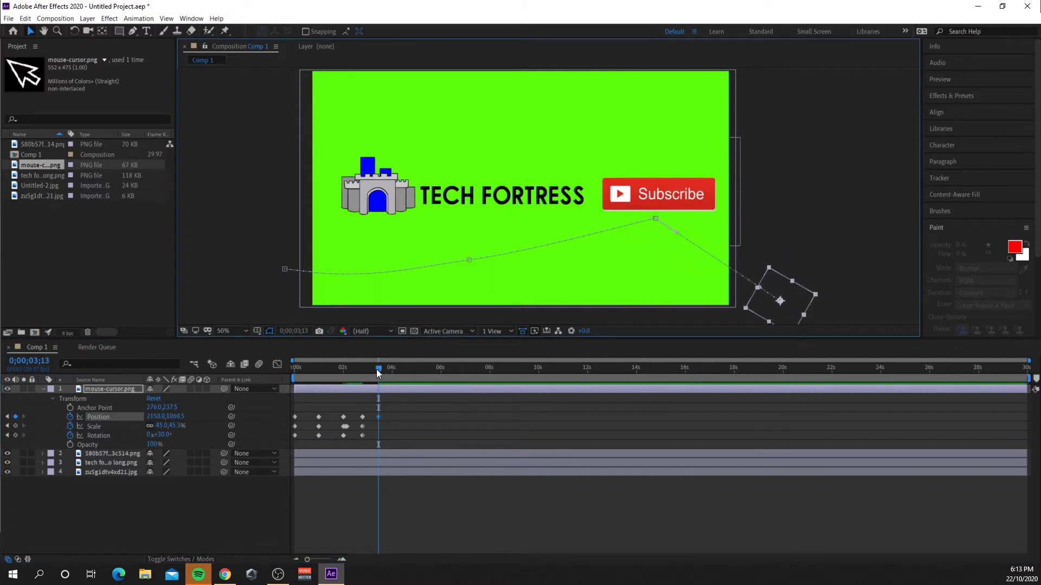
key("Home")
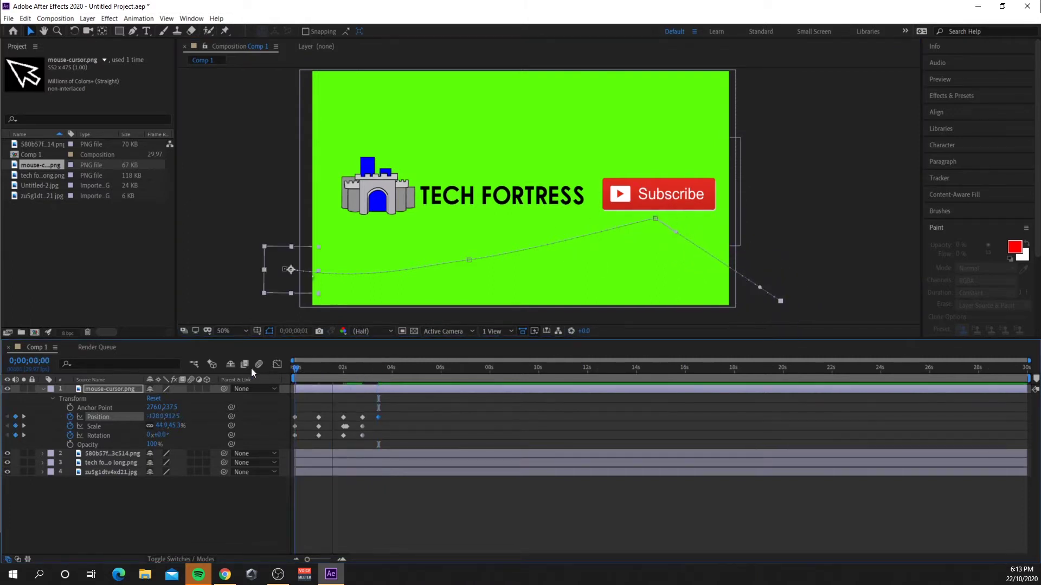
key("space")
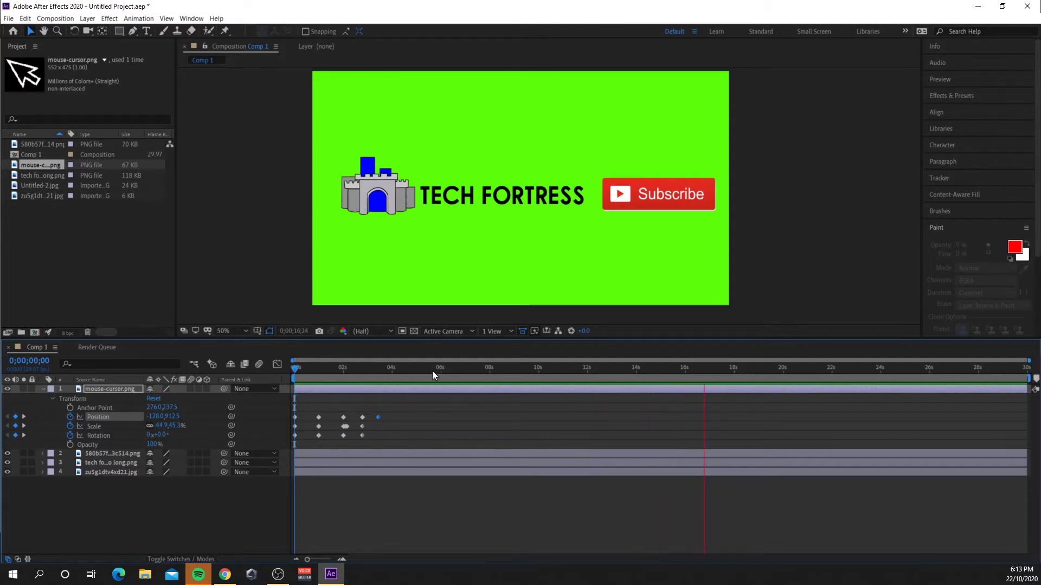
Add Comp 1 to the Render Queue and render it losslessly to Comp 1_2.avi
left_click(8, 19)
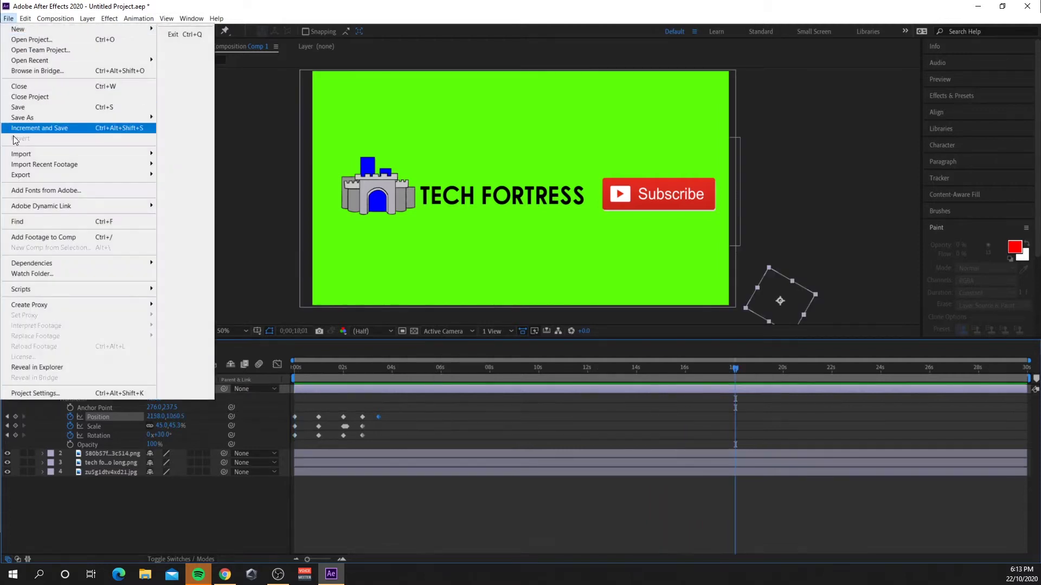
mouse_move(124, 176)
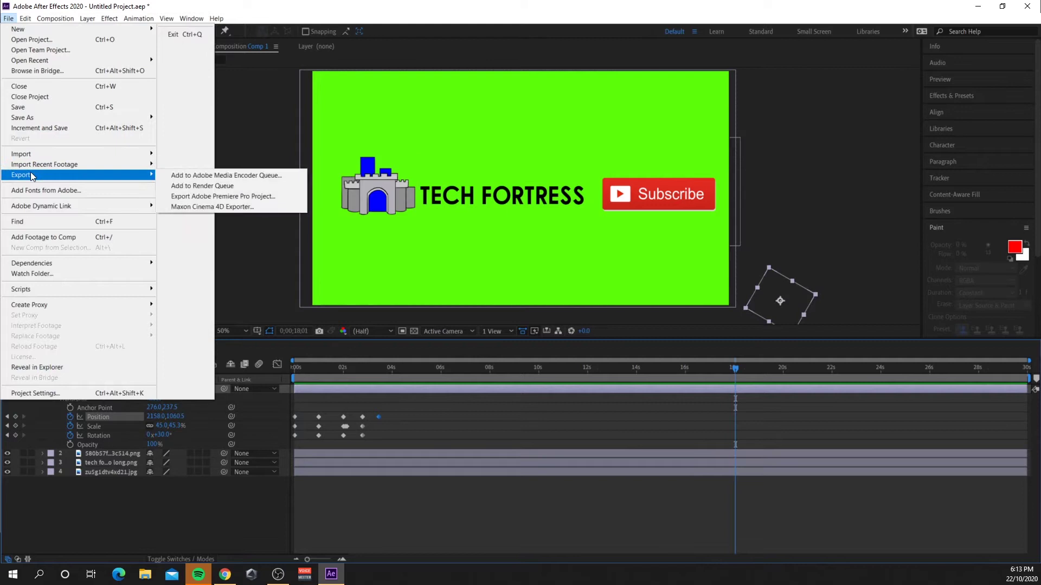
left_click(212, 186)
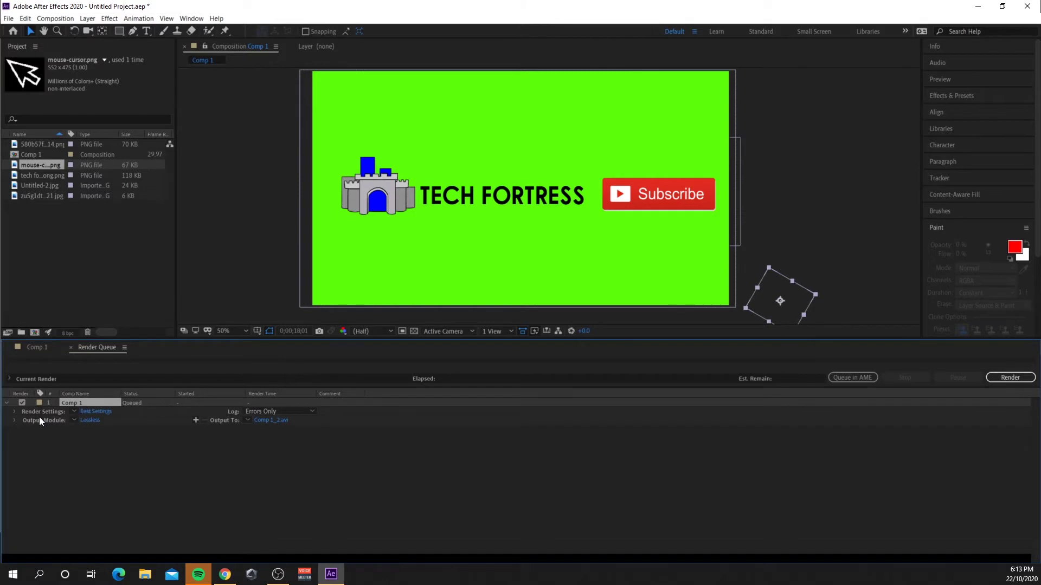
left_click(1009, 377)
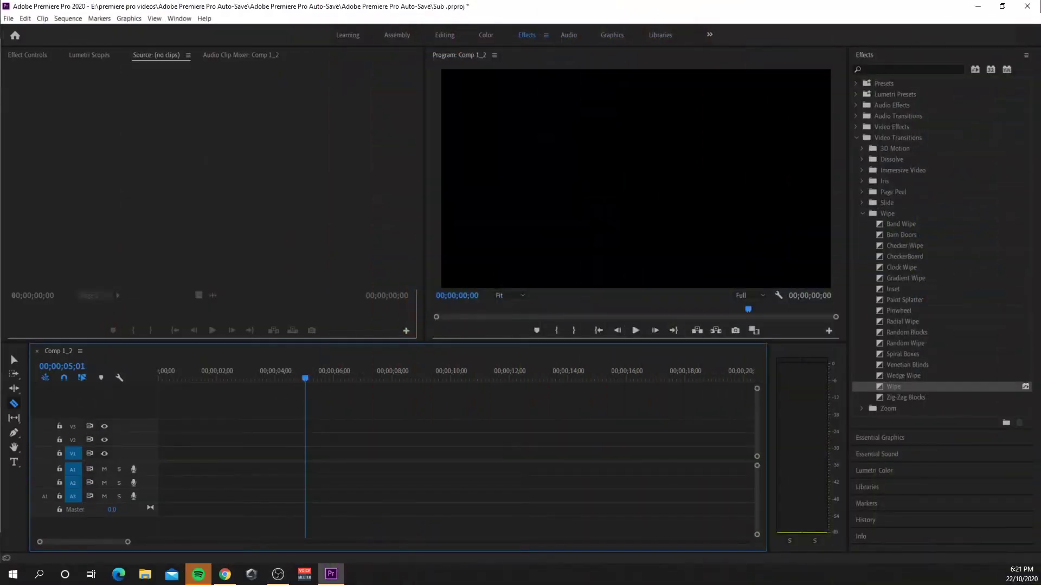
Place Comp 1_2.avi on video track V1 and return to the sequence start
left_click(15, 359)
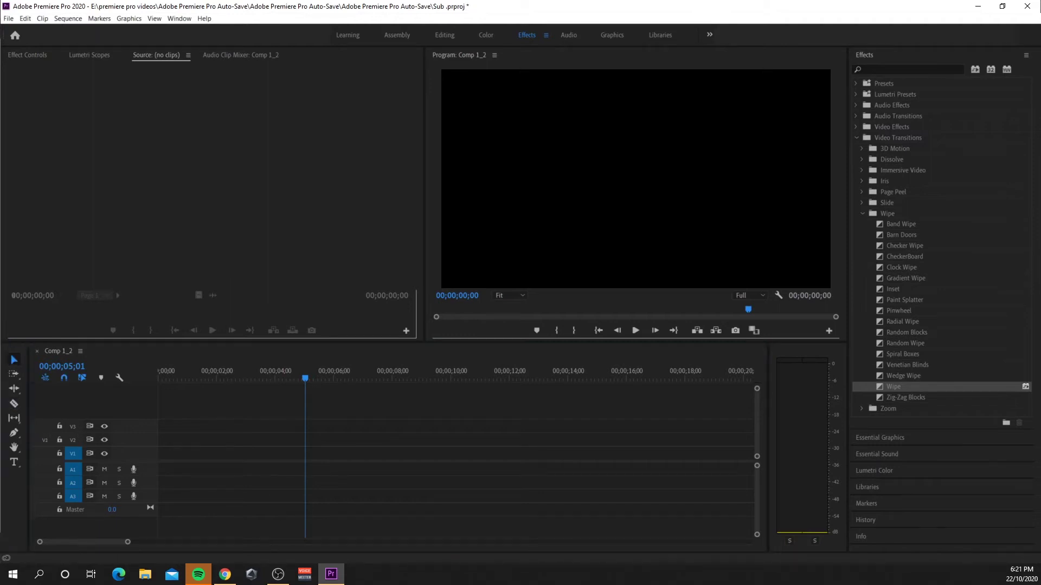
left_click_drag(213, 441, 161, 467)
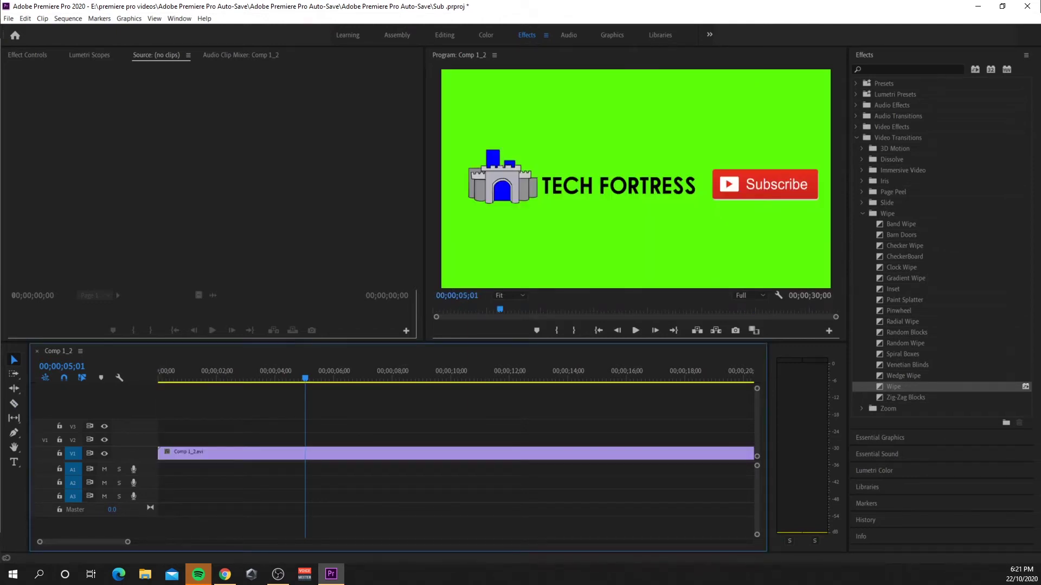
left_click_drag(303, 380, 105, 390)
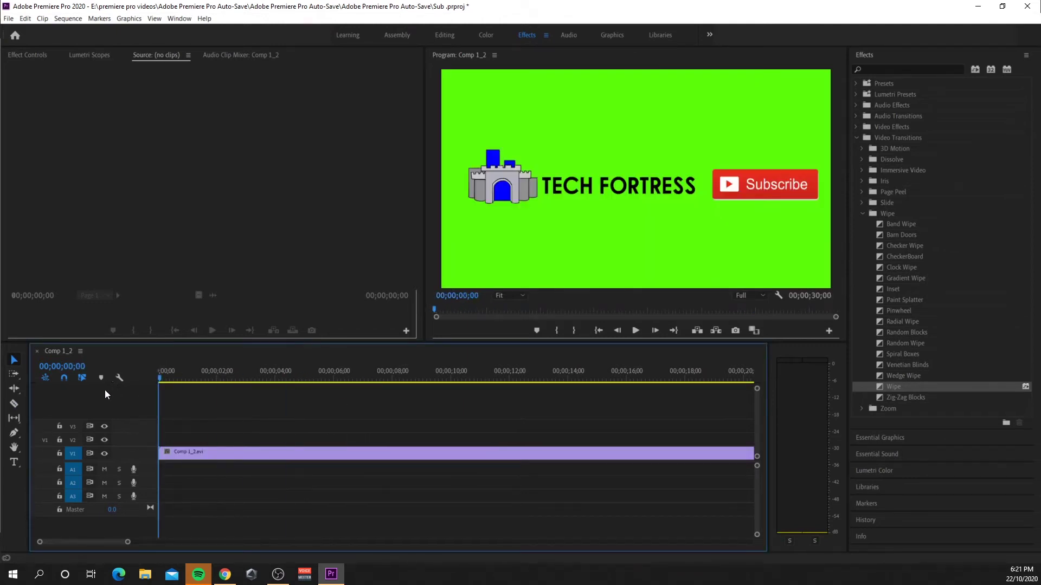
Play and scrub the sequence to locate the Subscribe click at about 02;09
left_click(629, 333)
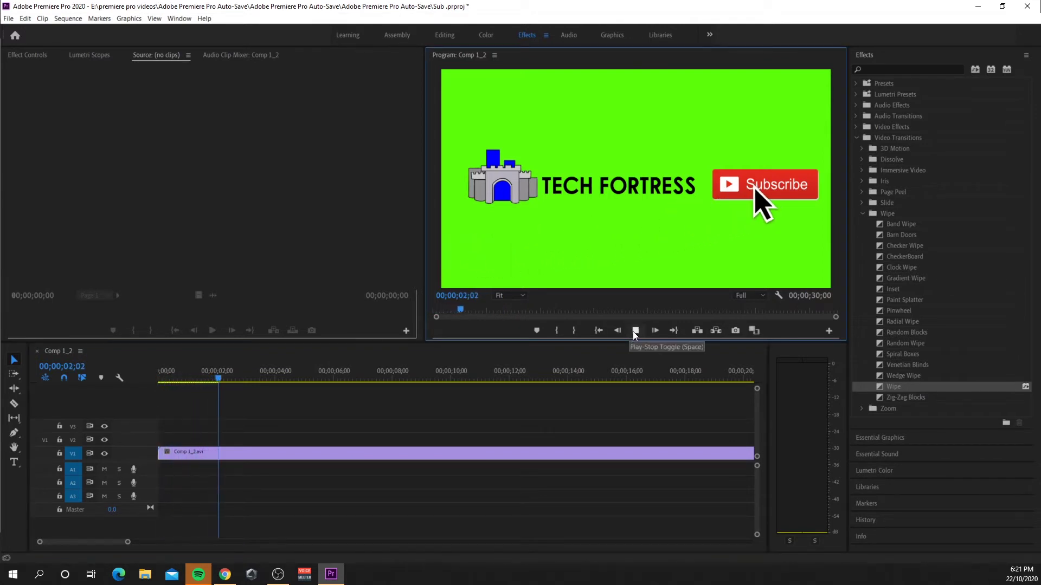
left_click(633, 331)
key("Left")
key("Left")
left_click(310, 367)
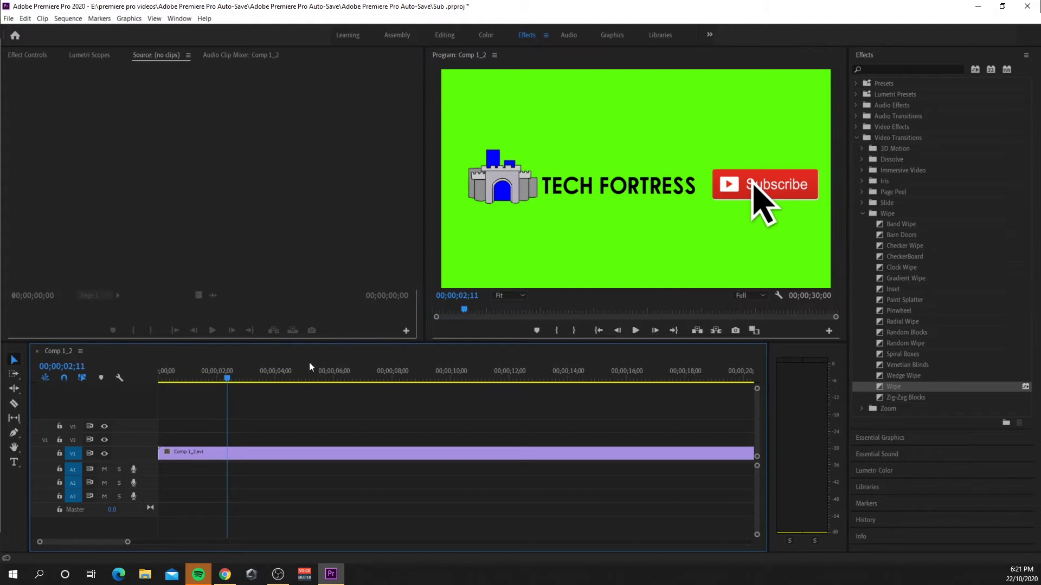
left_click(630, 331)
left_click(630, 330)
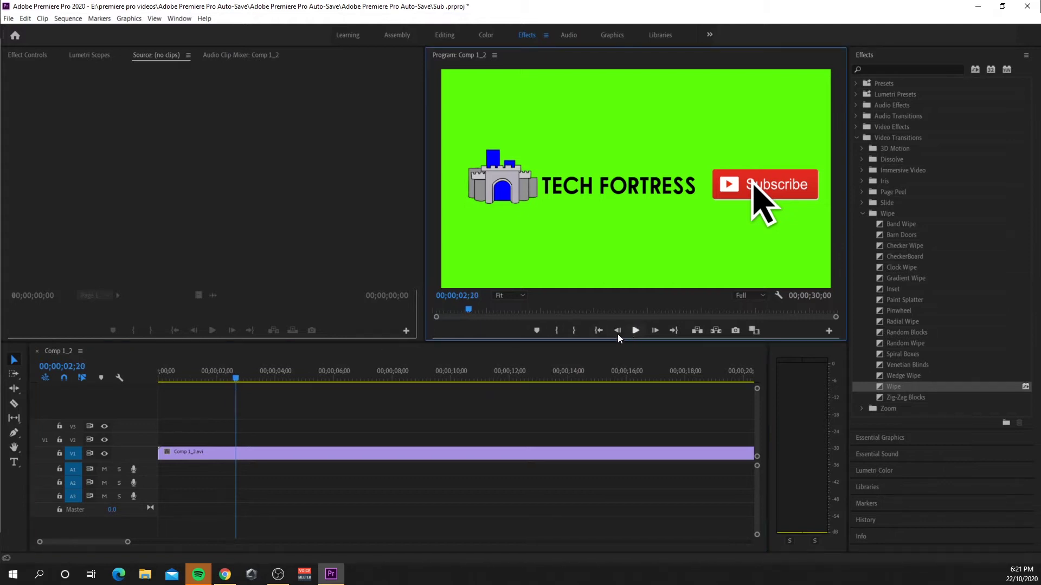
left_click(231, 381)
left_click_drag(230, 381, 209, 379)
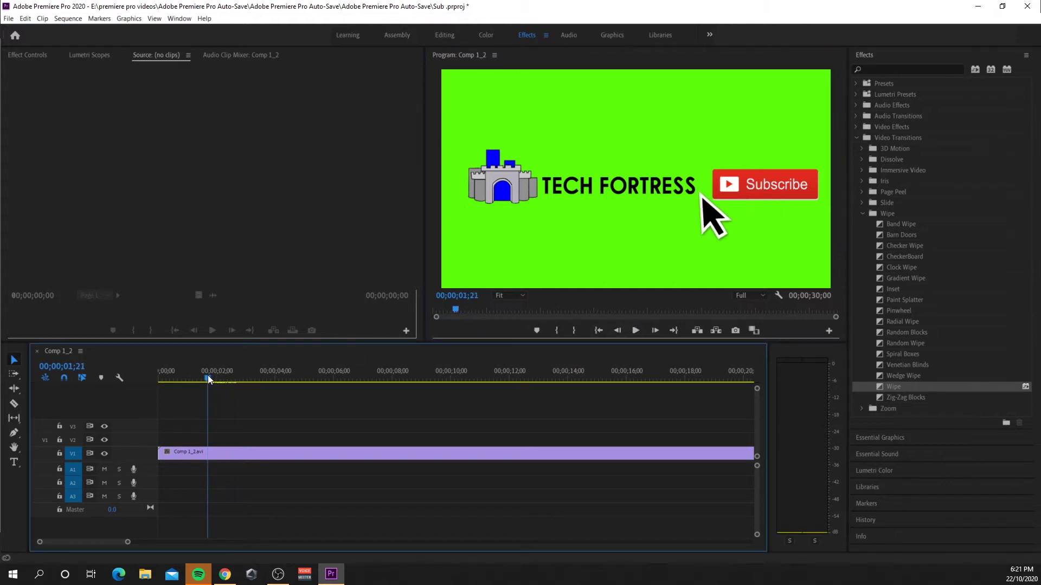
left_click(630, 330)
left_click(631, 330)
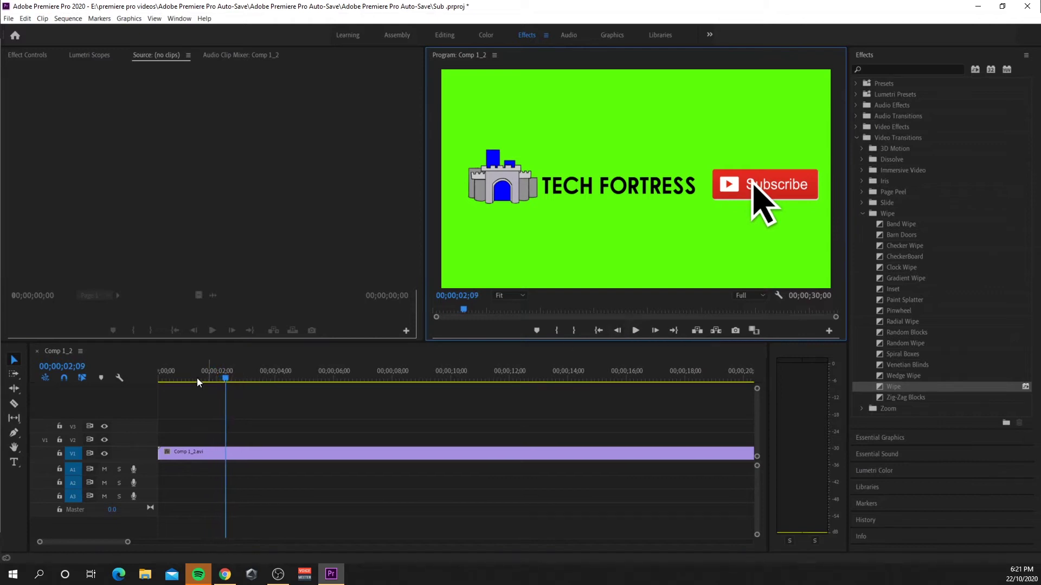
Add the click sound to A1, trim it to the click, and check its timing
left_click(45, 497)
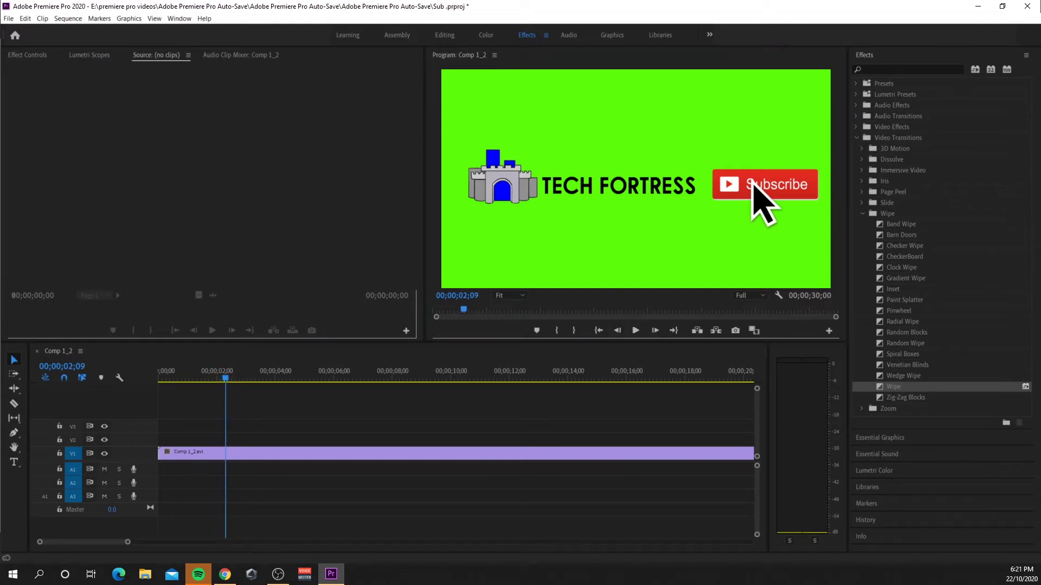
mouse_move(227, 470)
left_mouse_down()
mouse_move(194, 469)
mouse_move(218, 468)
left_mouse_up()
left_click_drag(281, 469, 229, 469)
left_click(217, 378)
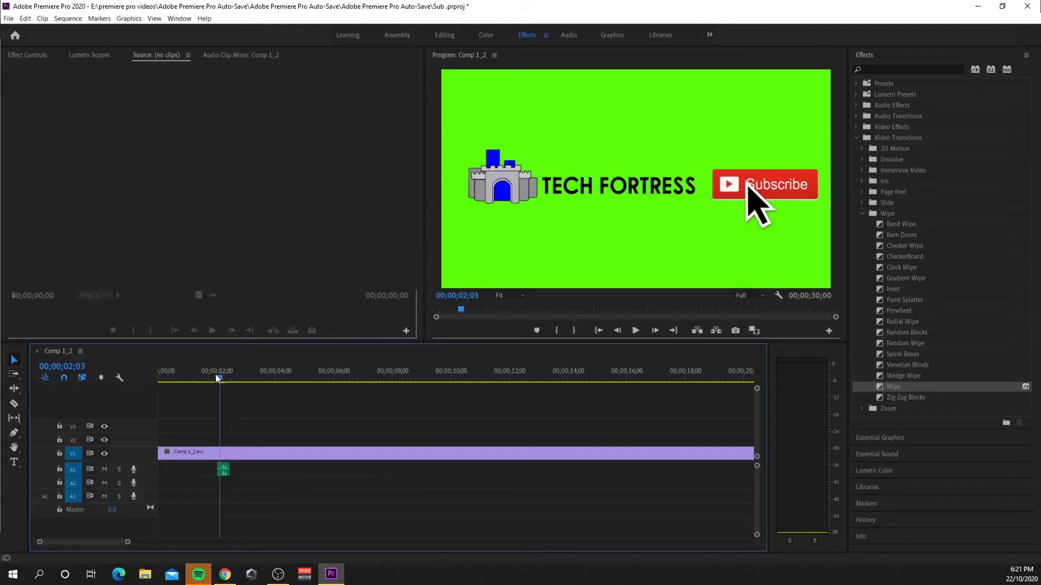
left_click(635, 331)
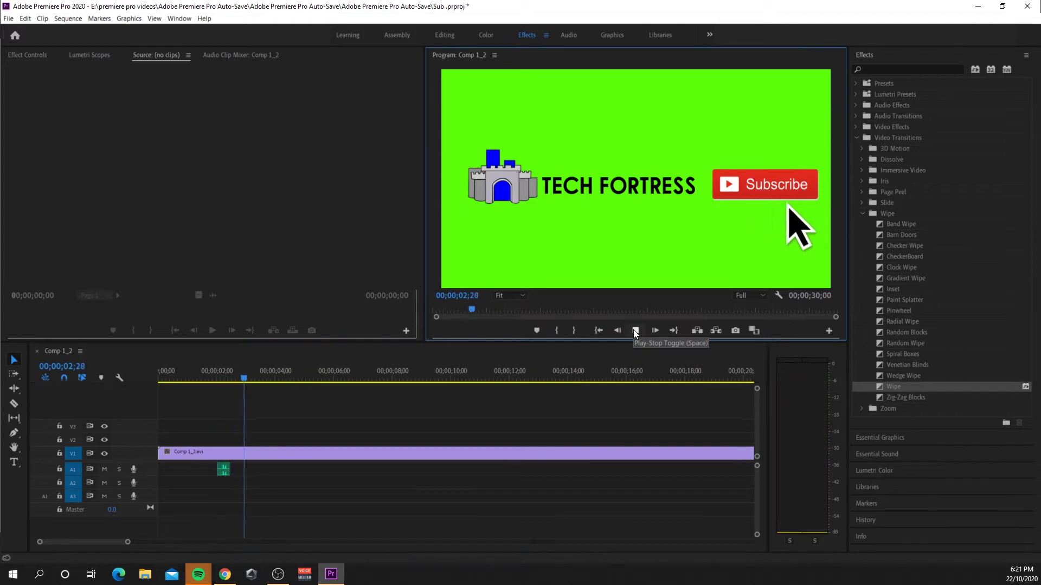
left_click(636, 331)
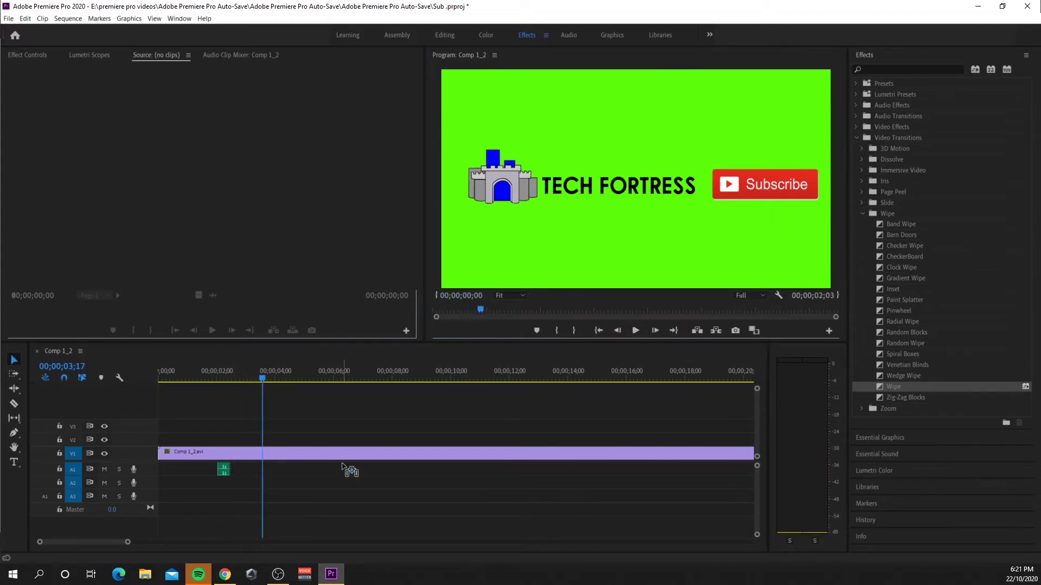
Add a second audio clip at 03;17, then razor and clear the video beyond it
left_click_drag(349, 465, 293, 469)
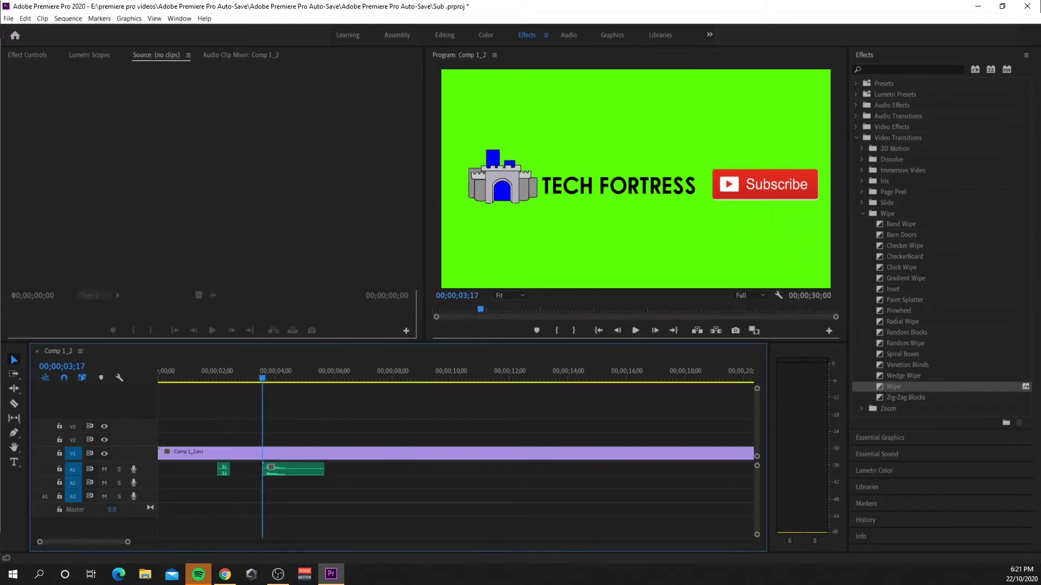
left_click(14, 404)
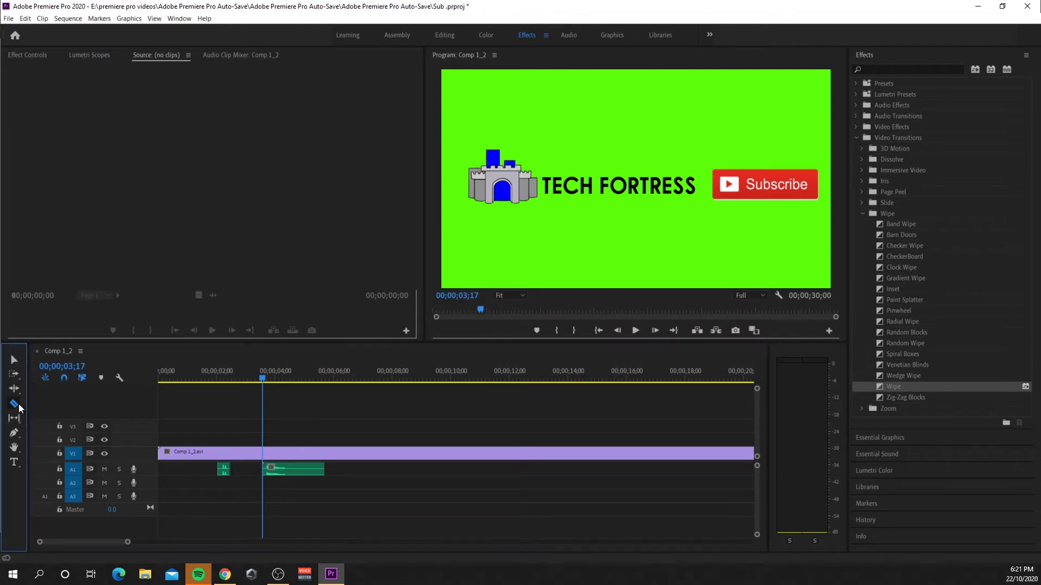
left_click(327, 454)
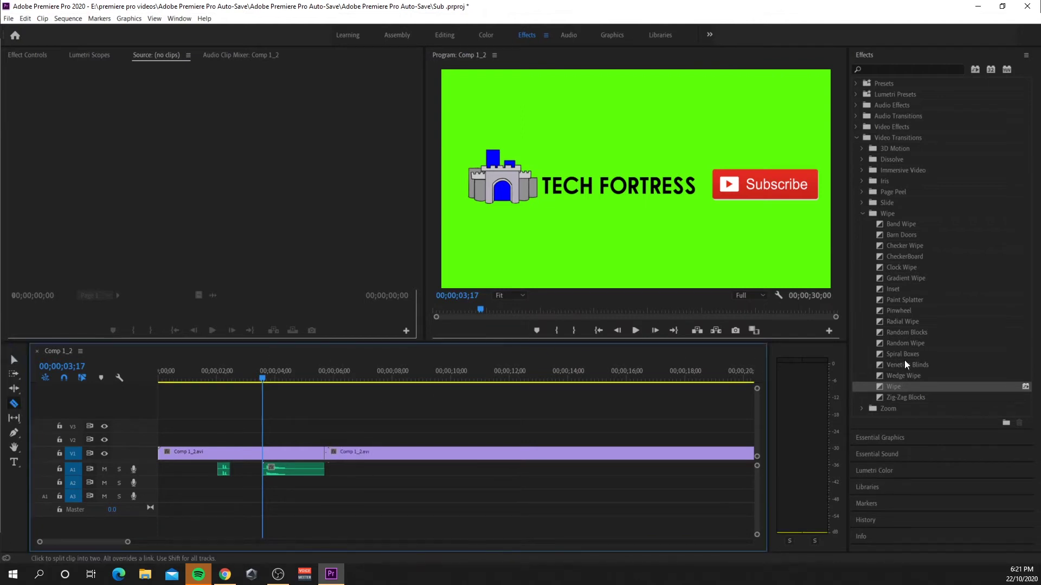
right_click(409, 455)
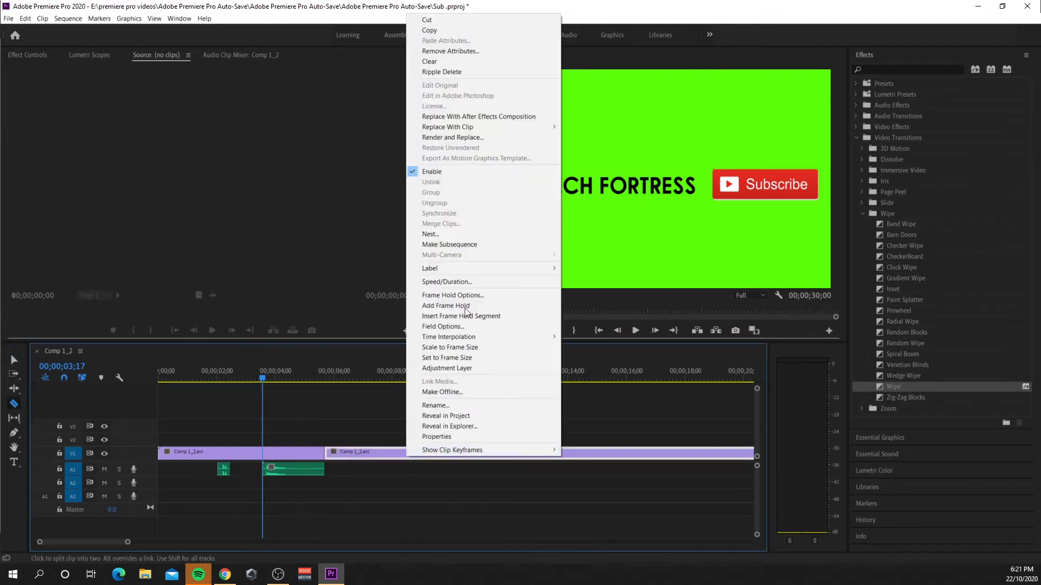
left_click(423, 62)
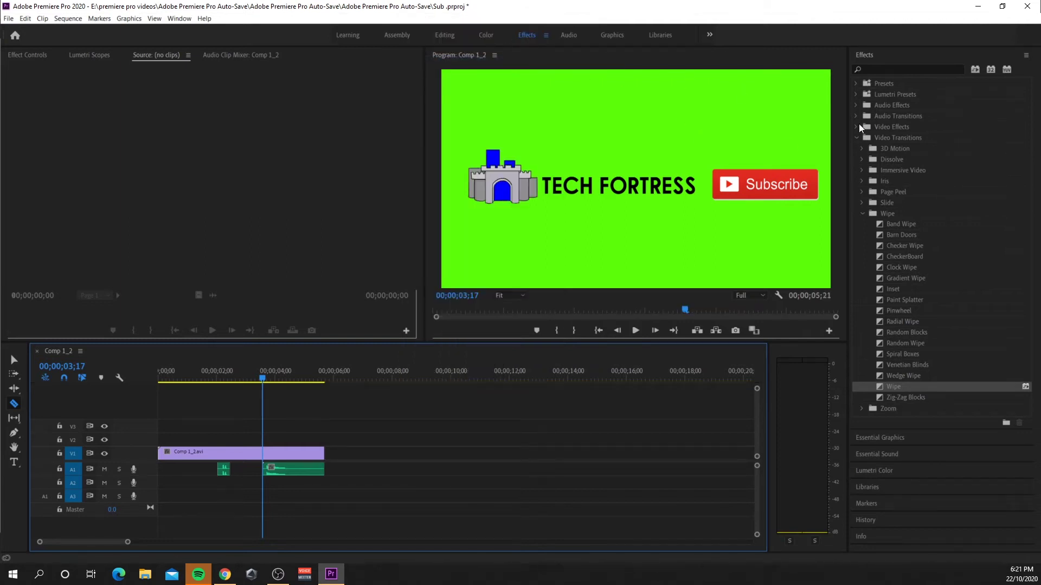
Apply the Wipe transition to both ends of Comp 1_2.avi and play from the start
left_click(857, 139)
left_click(857, 139)
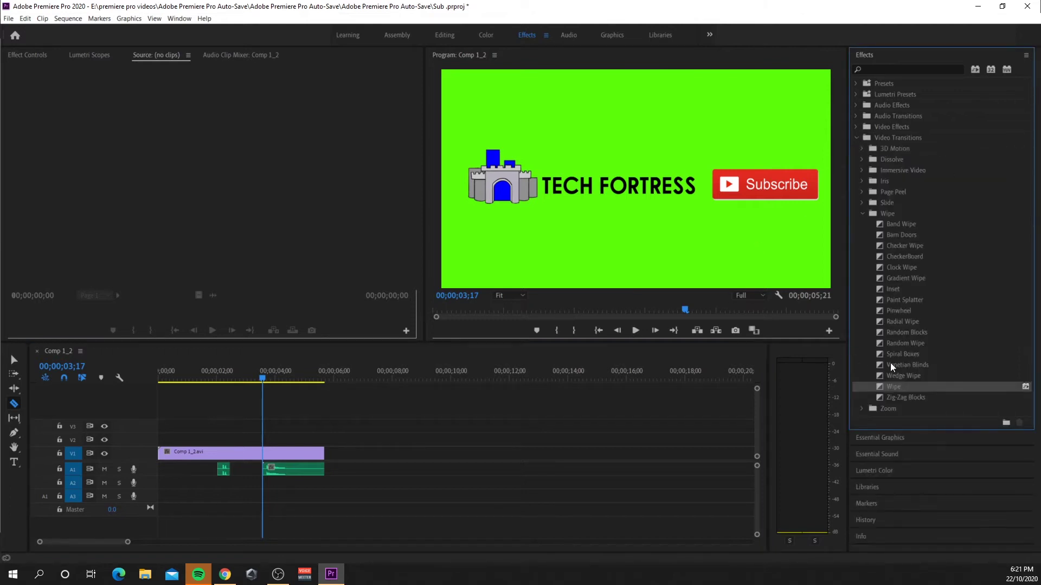
left_click_drag(916, 392, 320, 455)
left_click_drag(930, 388, 163, 454)
left_click(265, 381)
key("Home")
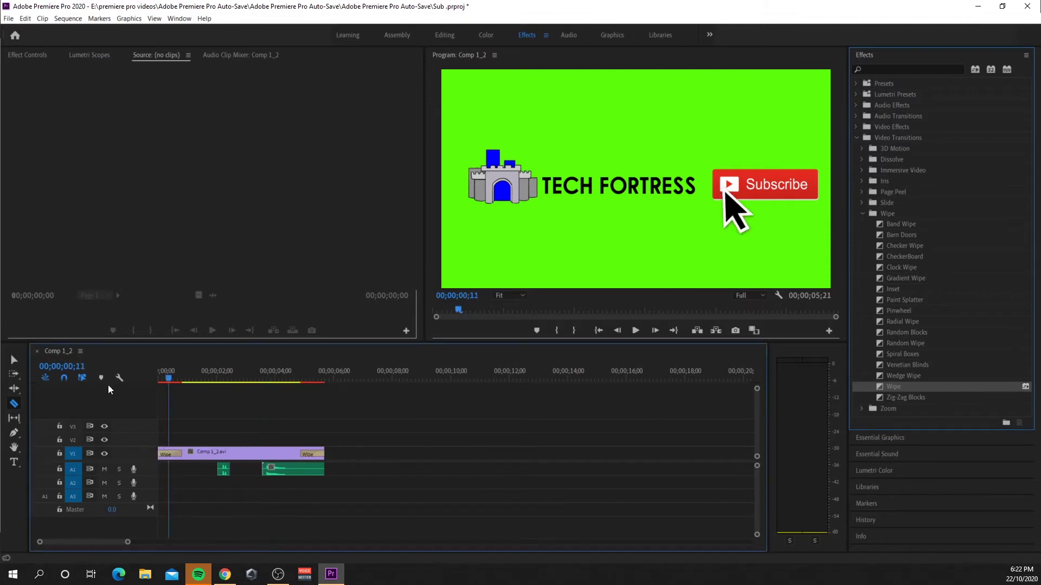
left_click(637, 330)
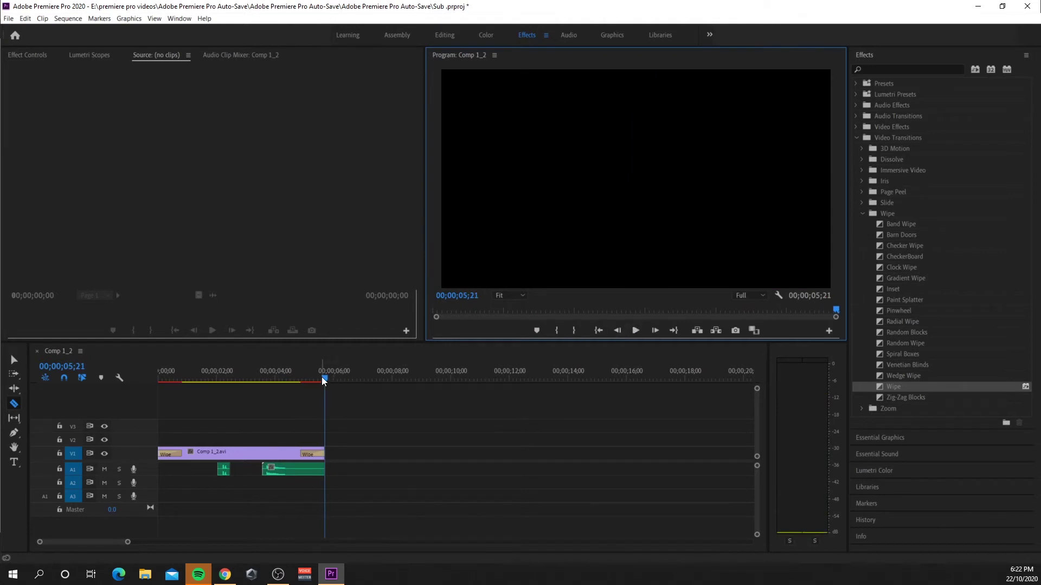
Return to the sequence start and browse the import dialog to the 'clips recorded in obs' folder
left_click(160, 374)
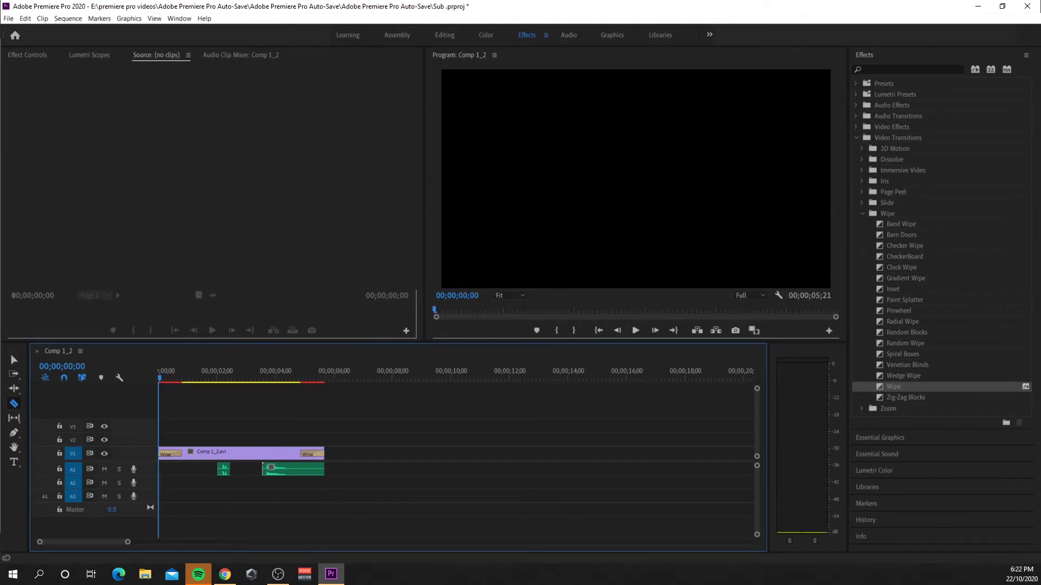
key("ctrl+i")
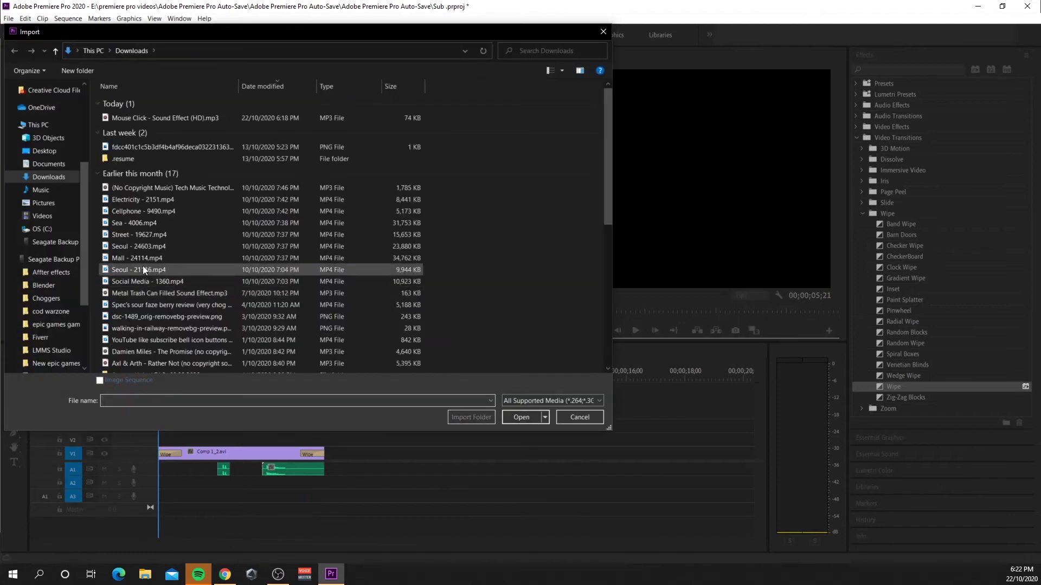
scroll(51, 293, "down", 5)
left_click(55, 337)
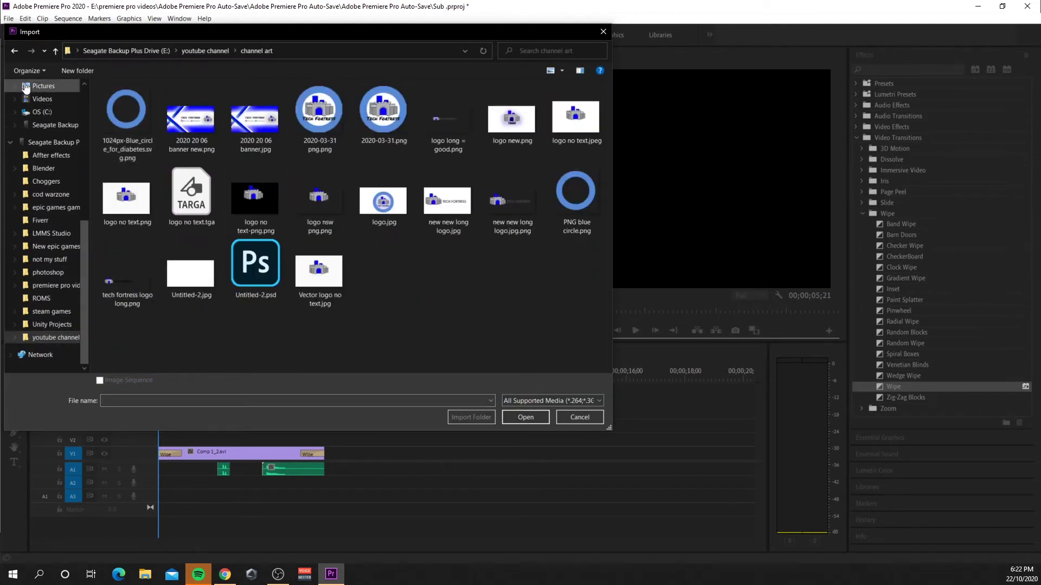
double_click(179, 113)
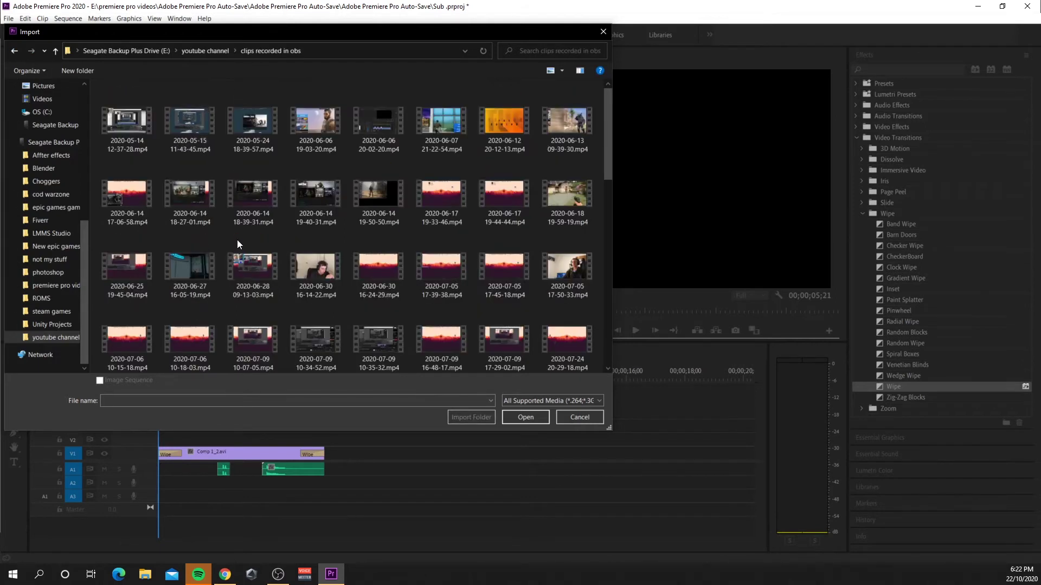
scroll(254, 260, "down", 5)
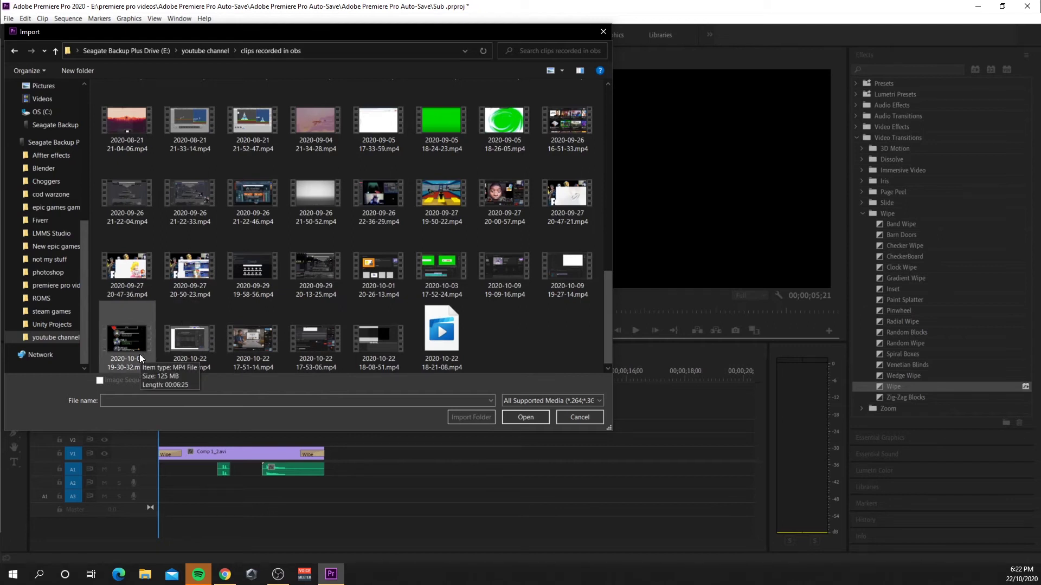
left_click(422, 279)
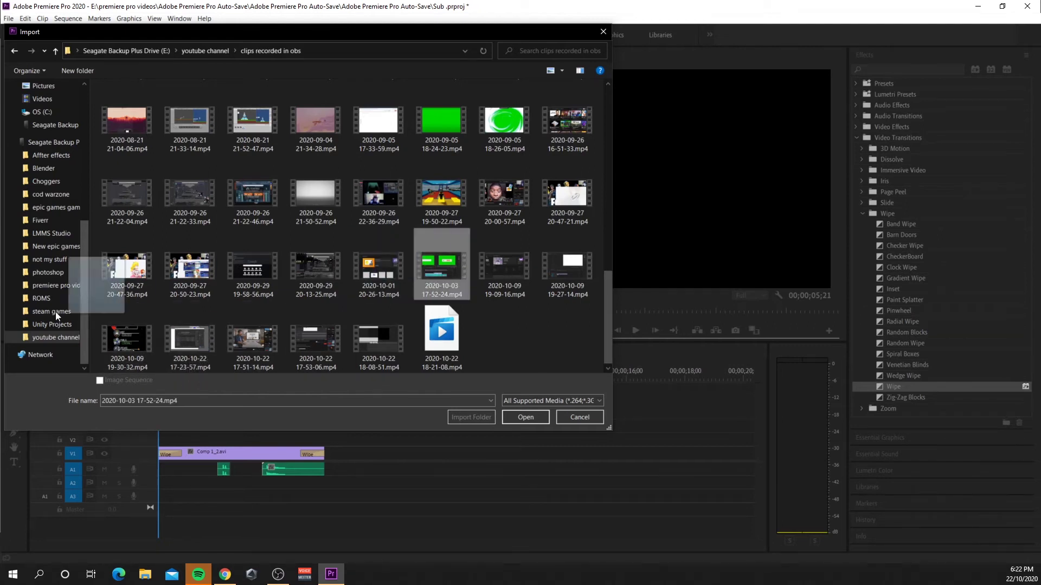
left_click_drag(423, 279, 382, 276)
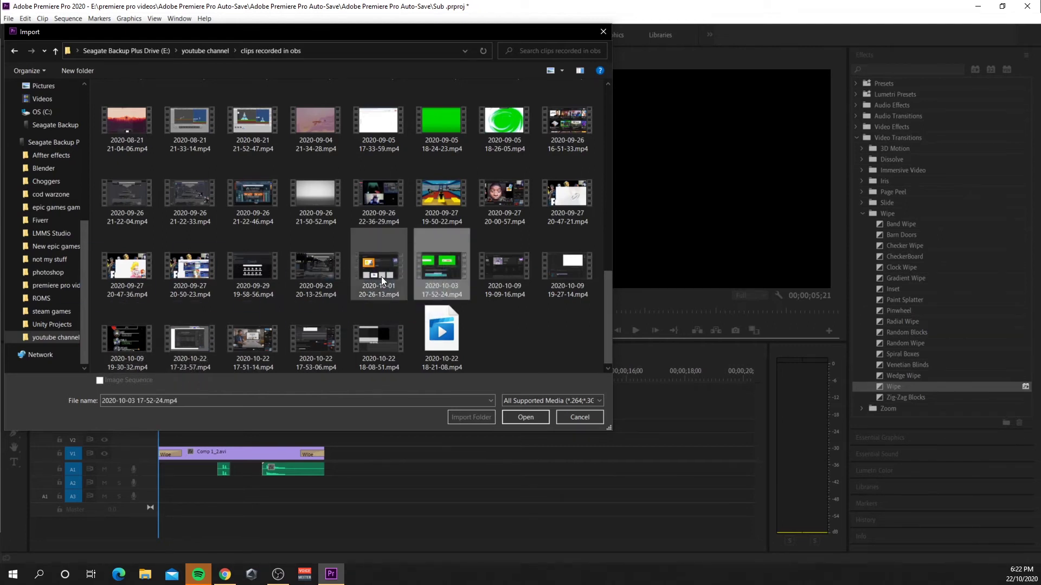
left_click(379, 274)
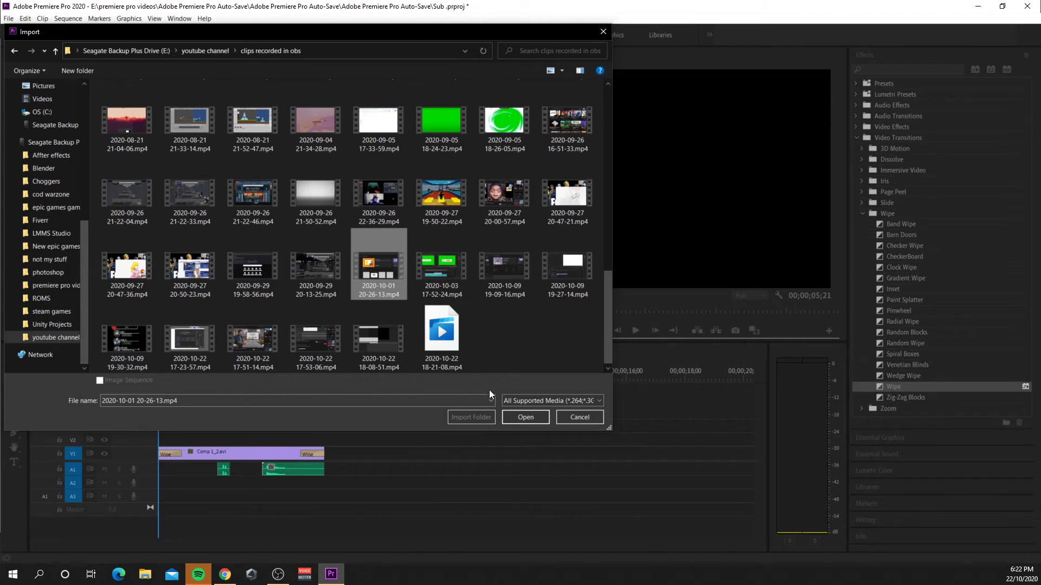
left_click(525, 415)
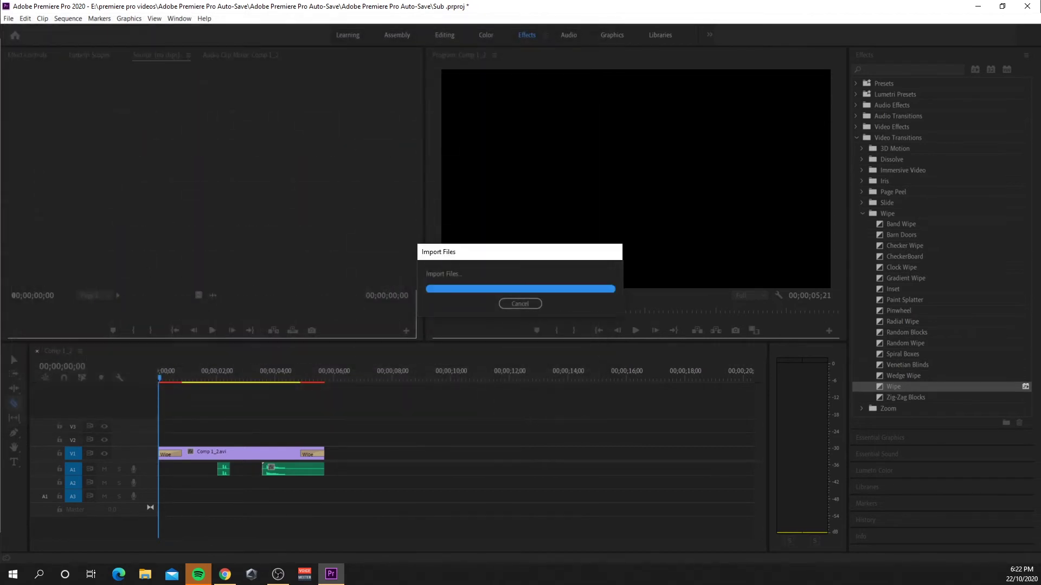
left_click_drag(137, 534, 155, 481)
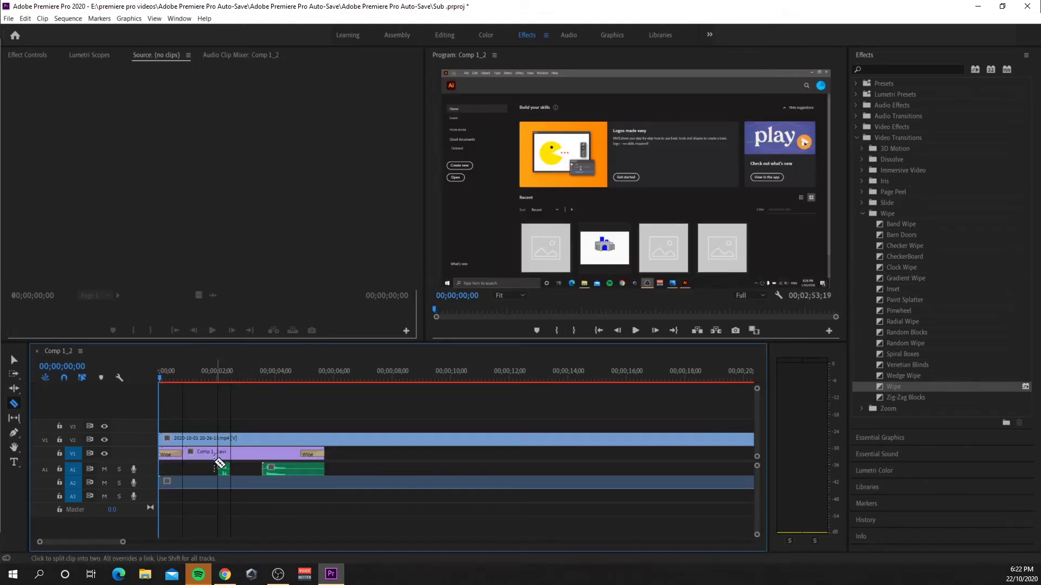
Clear the placed recording and re-add only its video from the Source monitor
right_click(209, 482)
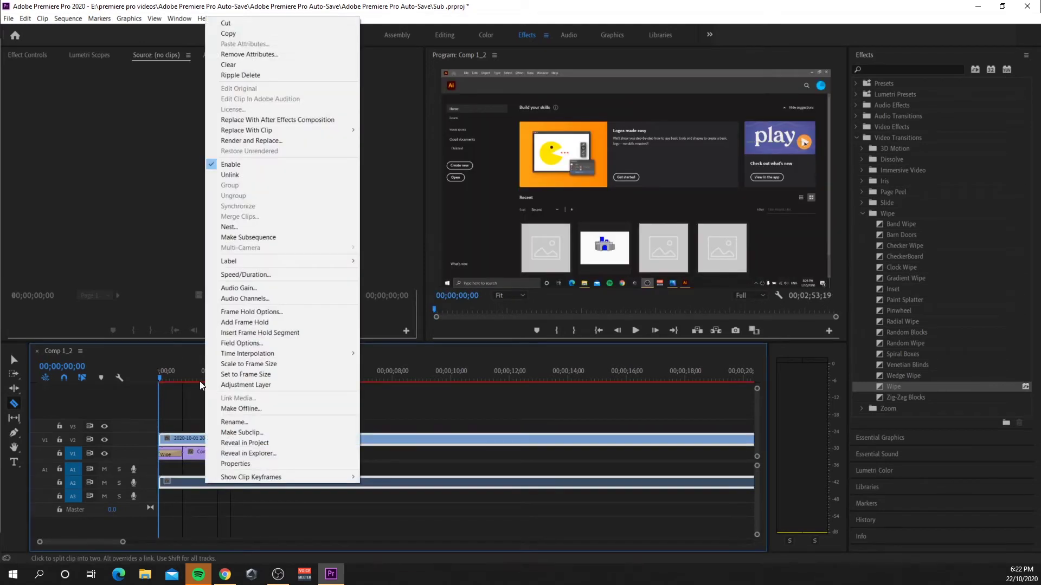
left_click(228, 64)
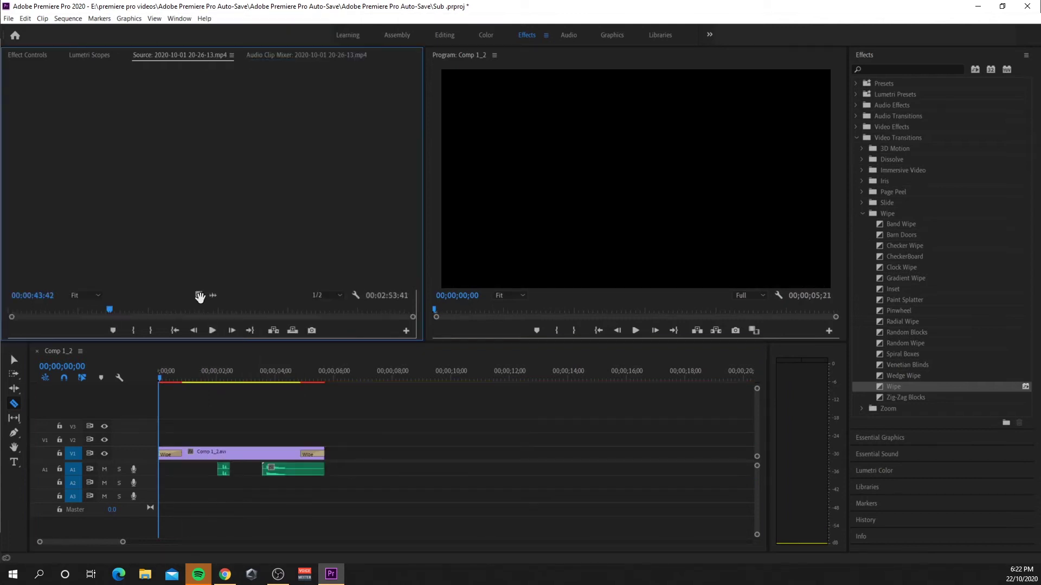
left_click_drag(198, 295, 187, 433)
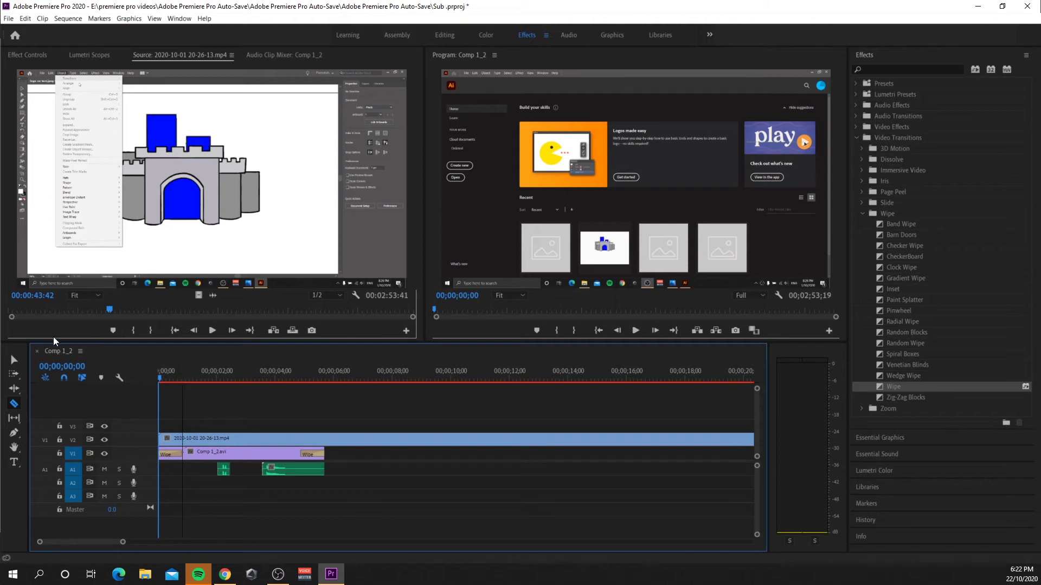
Put the recording on V1 at the sequence start, Comp 1_2 on V2, and play to preview
left_click(12, 360)
left_click_drag(253, 451, 494, 456)
left_click_drag(255, 454, 253, 440)
left_click_drag(454, 453, 210, 458)
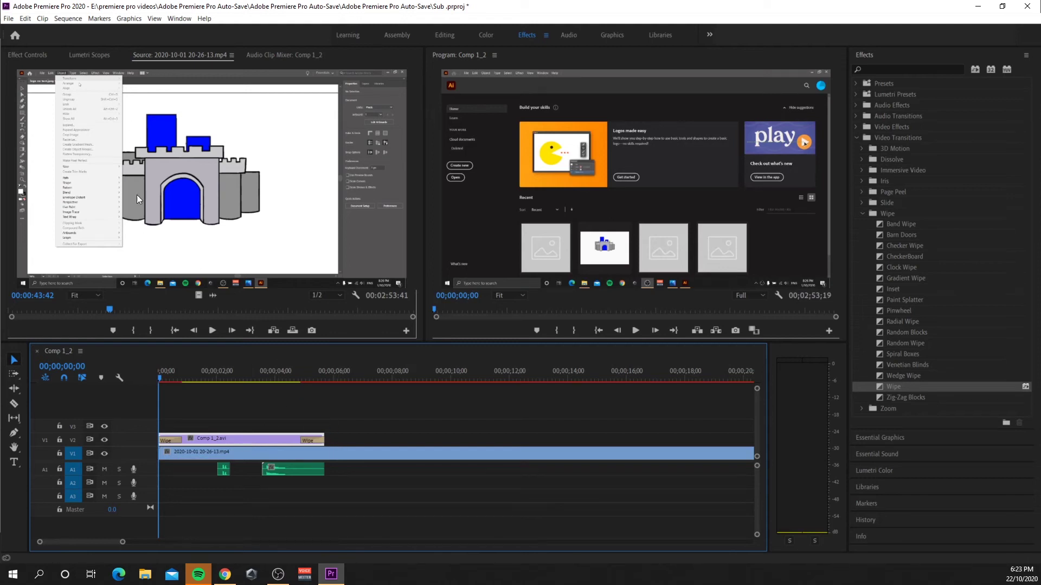
left_click(635, 330)
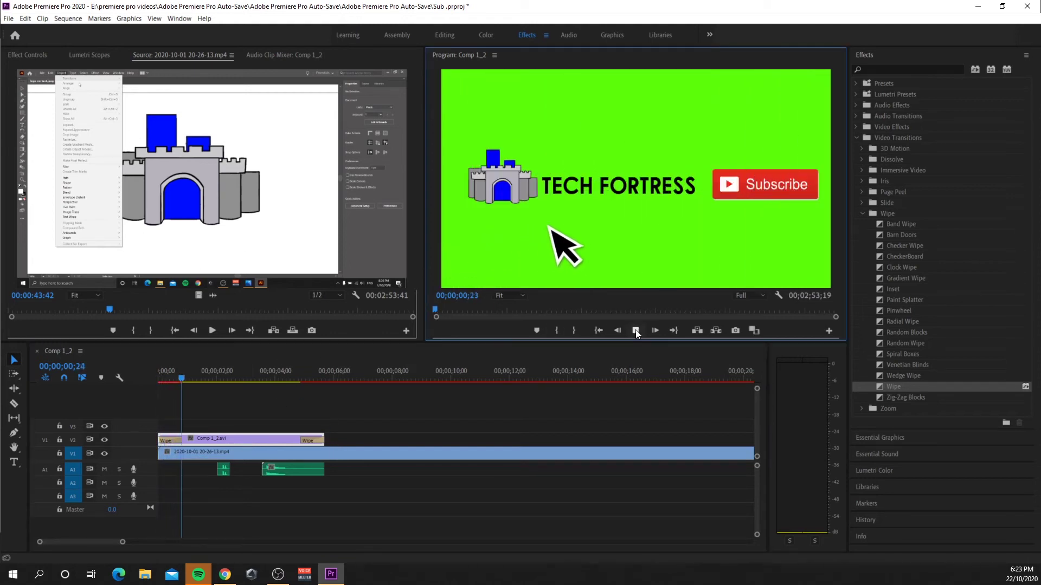
Stop playback at the sequence start and dismiss the workspace options without changes
key("Home")
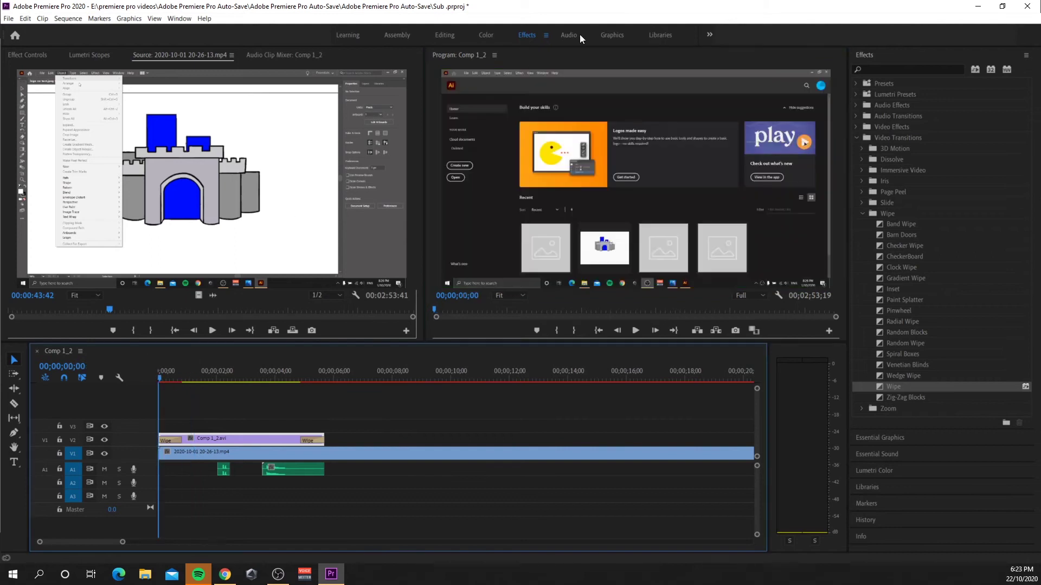
left_click(544, 37)
left_click(531, 43)
left_click(531, 38)
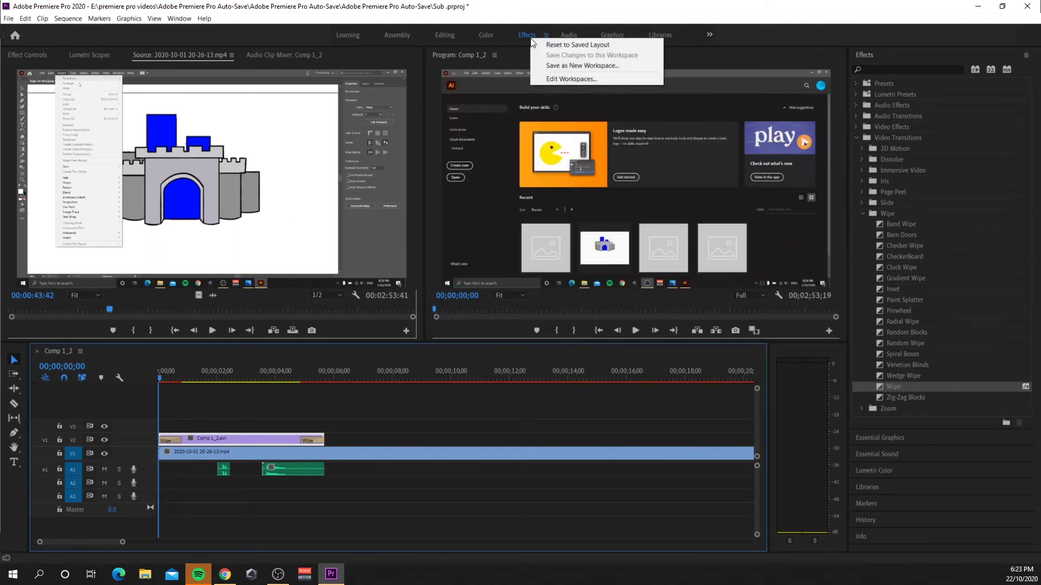
left_click(532, 41)
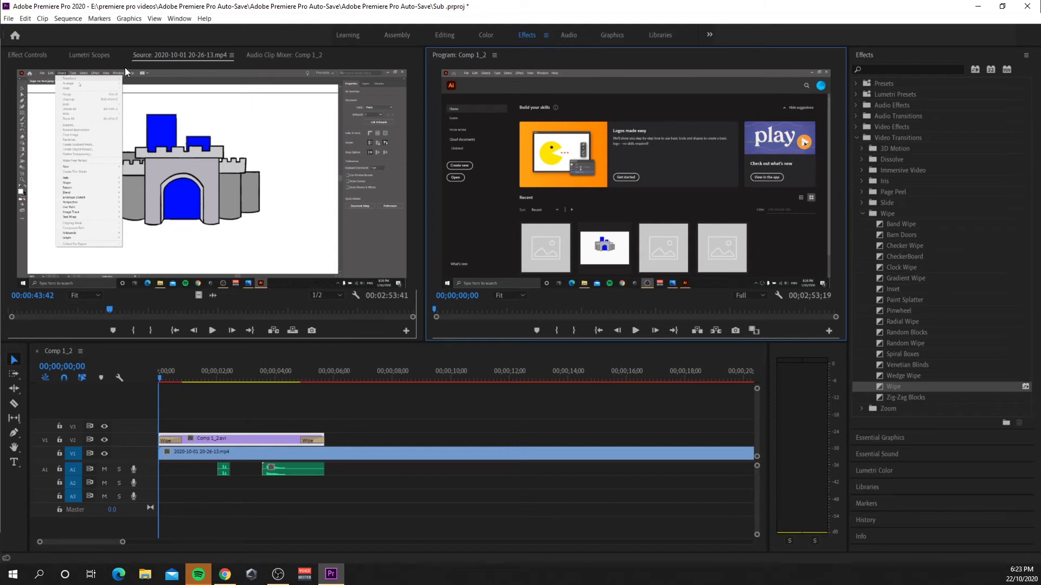
Search the effects for 'ult' and drag Ultra Key onto the Comp 1_2 clip
left_click(912, 69)
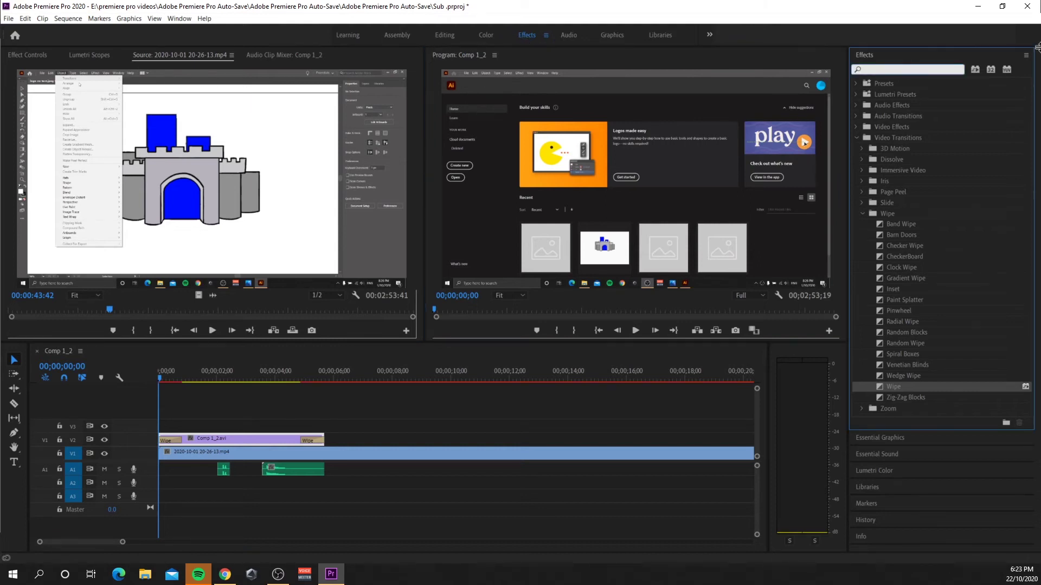
type("ul")
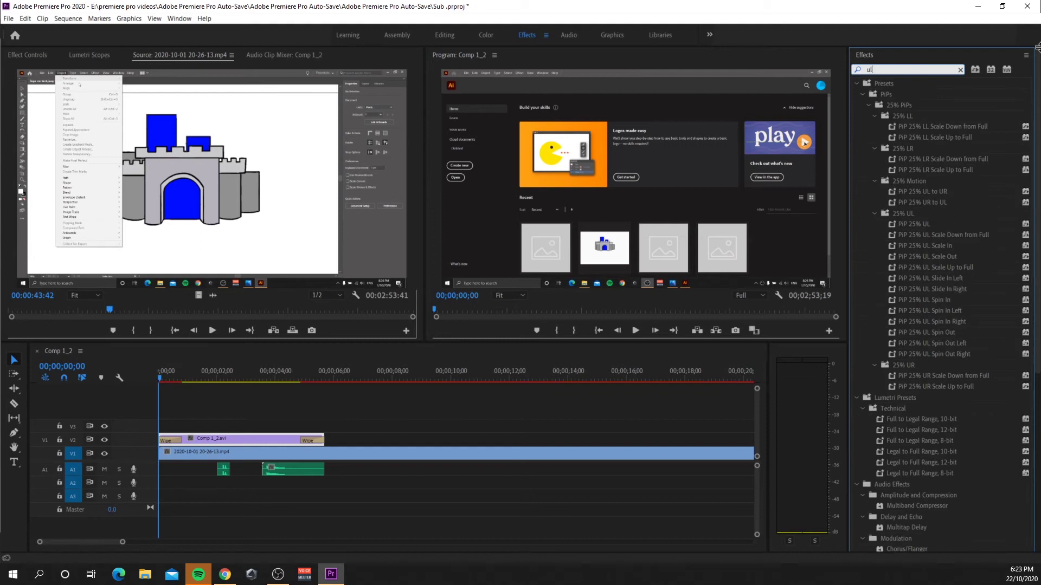
type("ta")
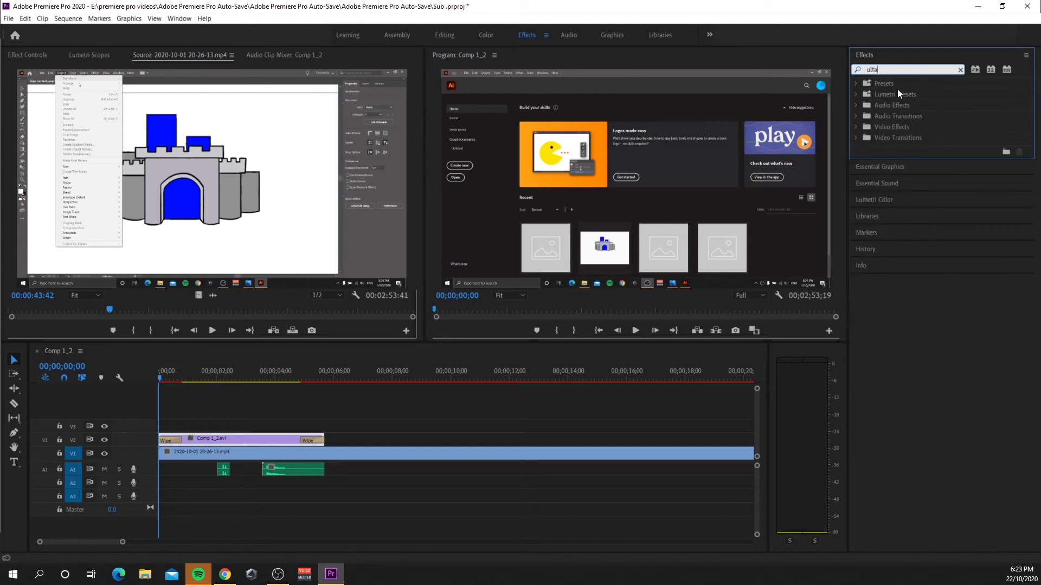
key("BackSpace")
left_click_drag(883, 210, 206, 444)
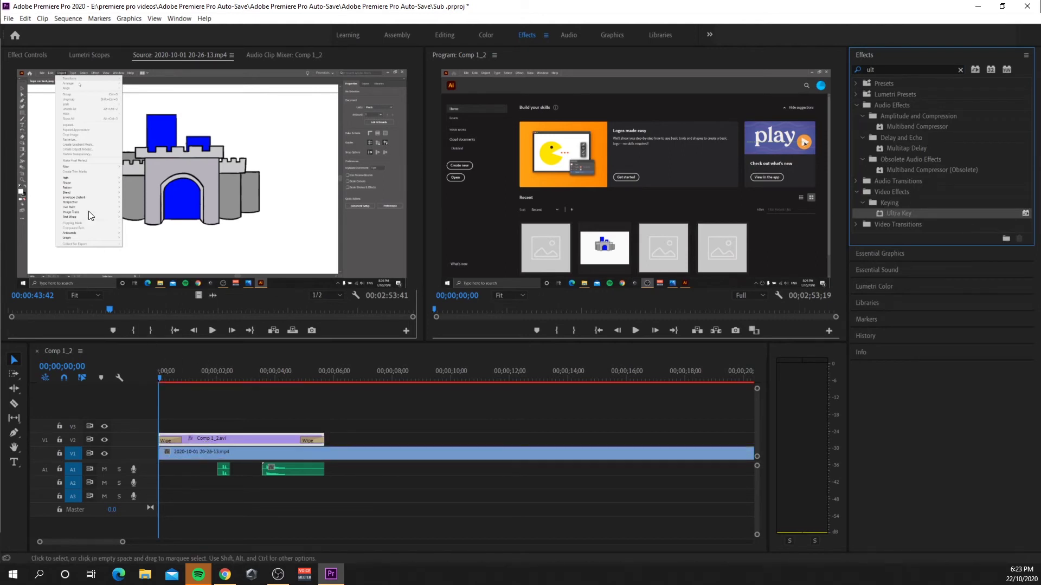
In Effect Controls, set Ultra Key's Key Color by sampling the green background
left_click(19, 54)
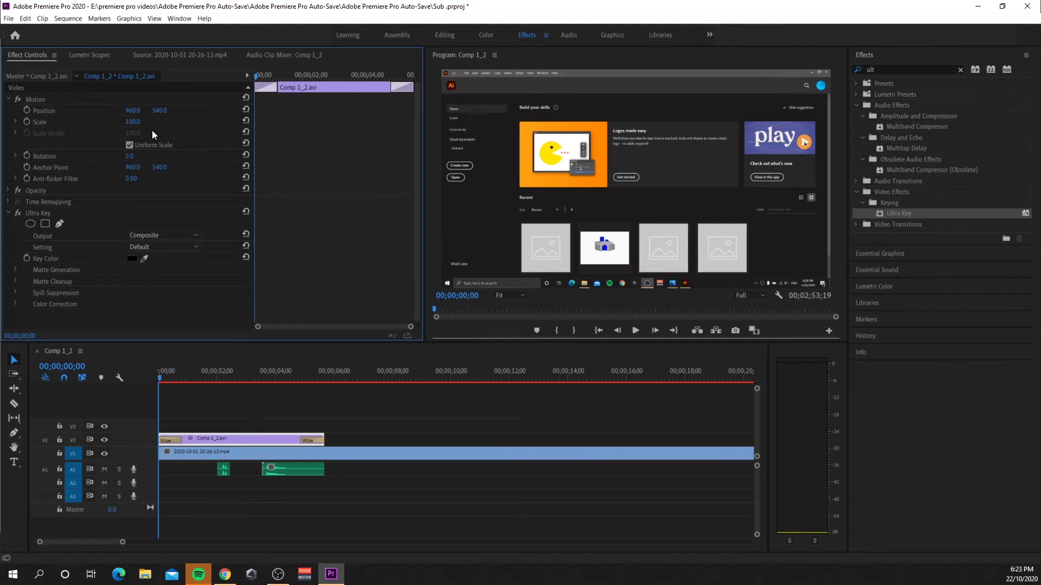
left_click_drag(161, 379, 220, 377)
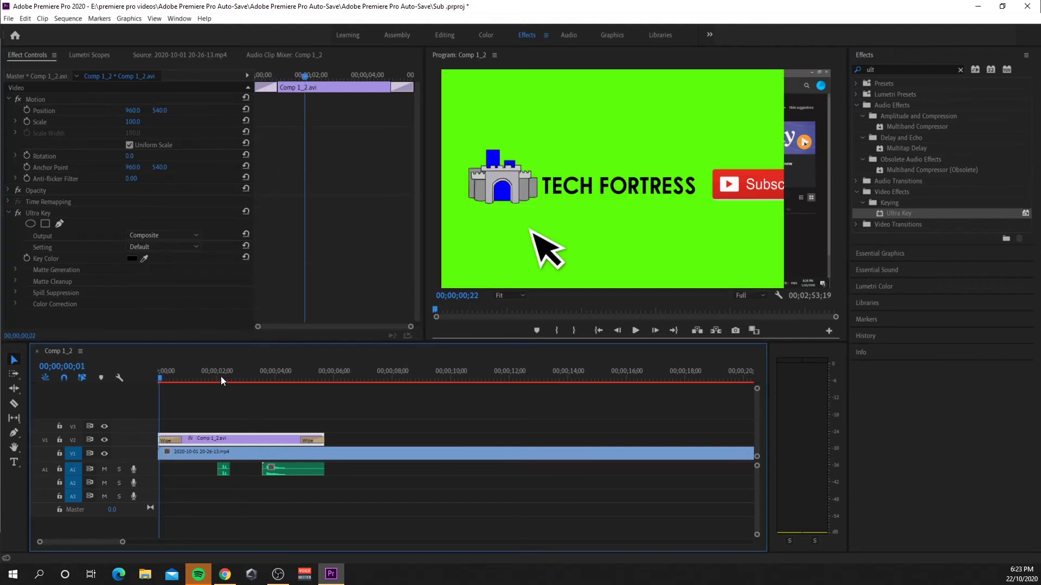
left_click(145, 259)
left_click(616, 230)
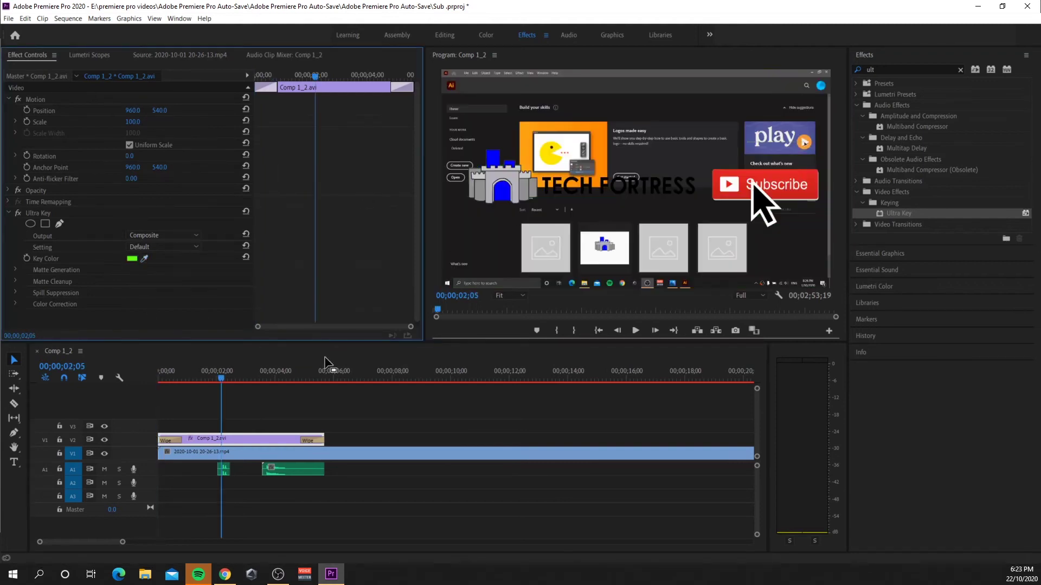
Play the keyed sequence from the start, stop, and replay it from the beginning
left_click(171, 384)
key("Home")
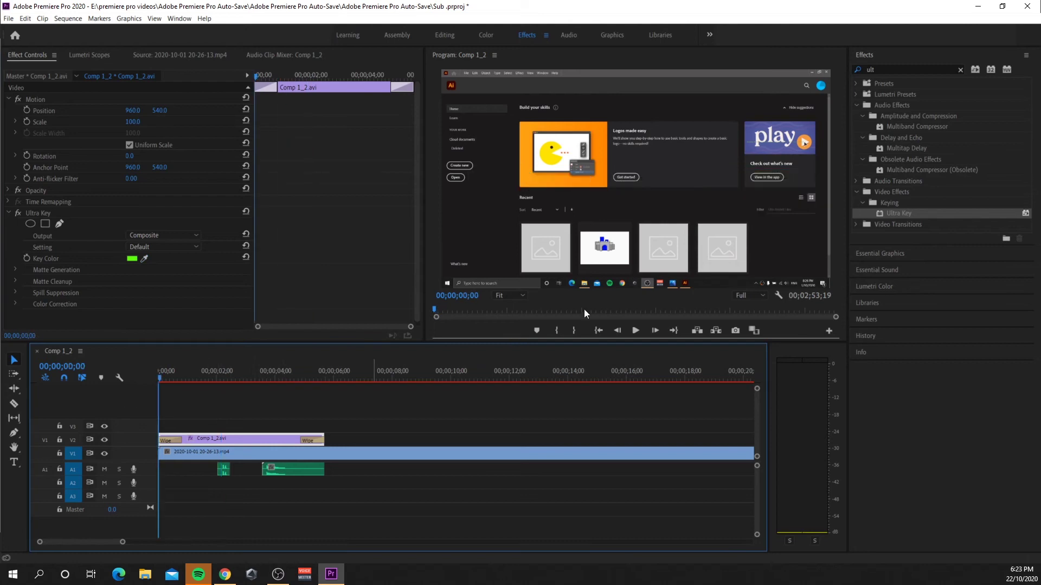
left_click(634, 330)
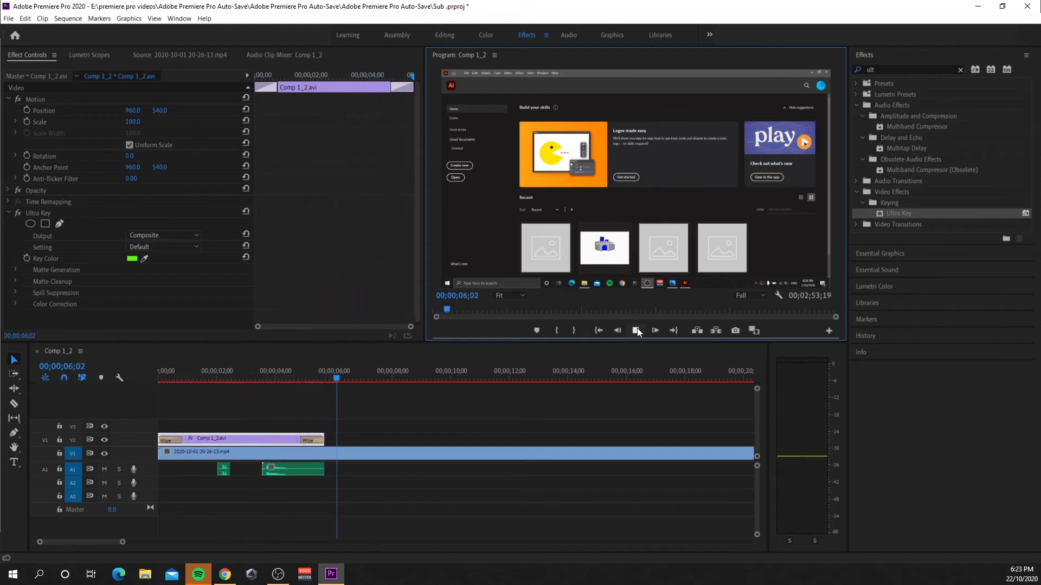
left_click(636, 331)
left_click(152, 405)
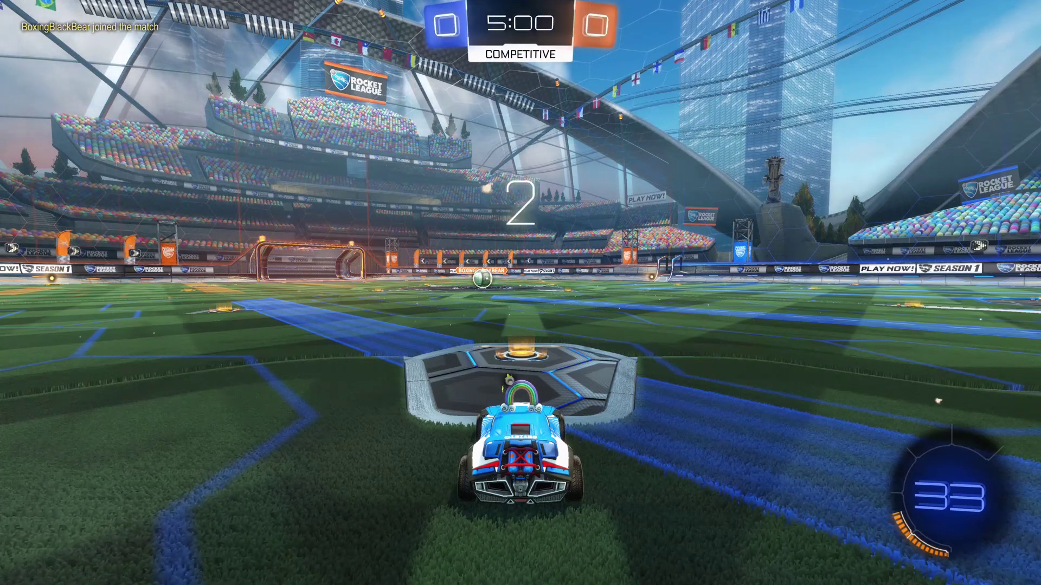
Boost at kickoff, flip into the ball, and turn right to chase it
key("w")
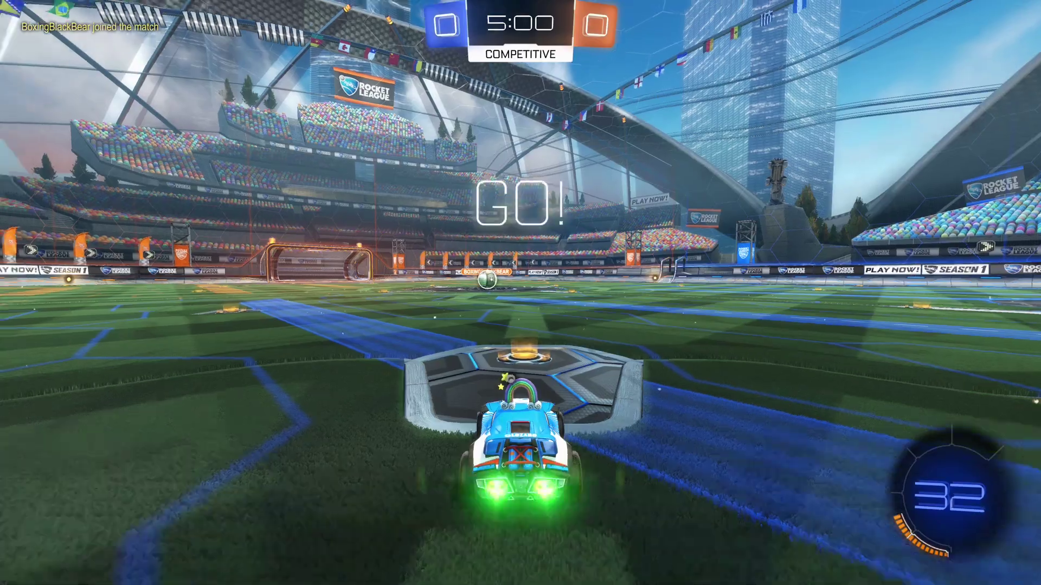
key("space")
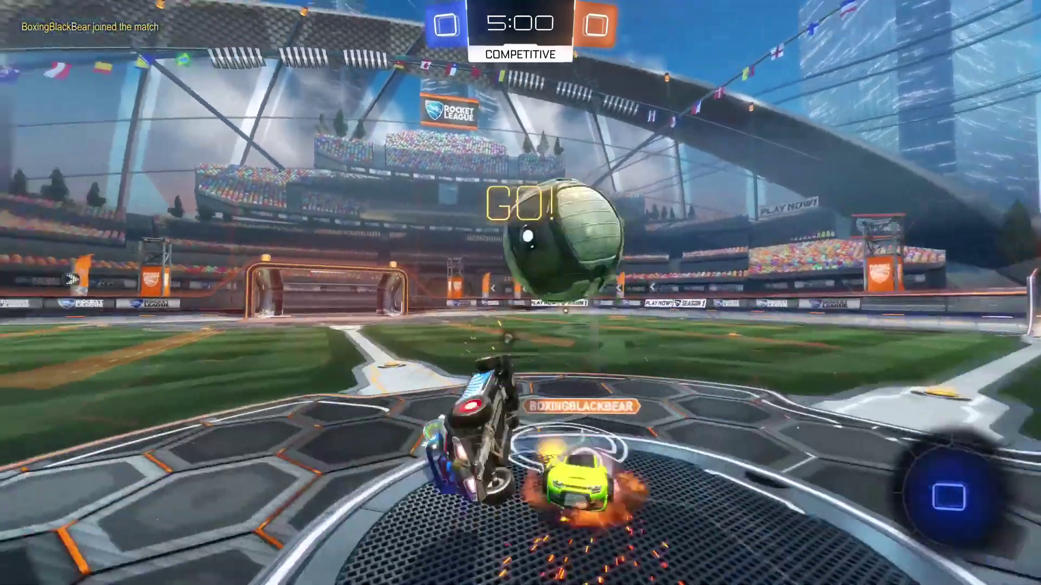
key("d")
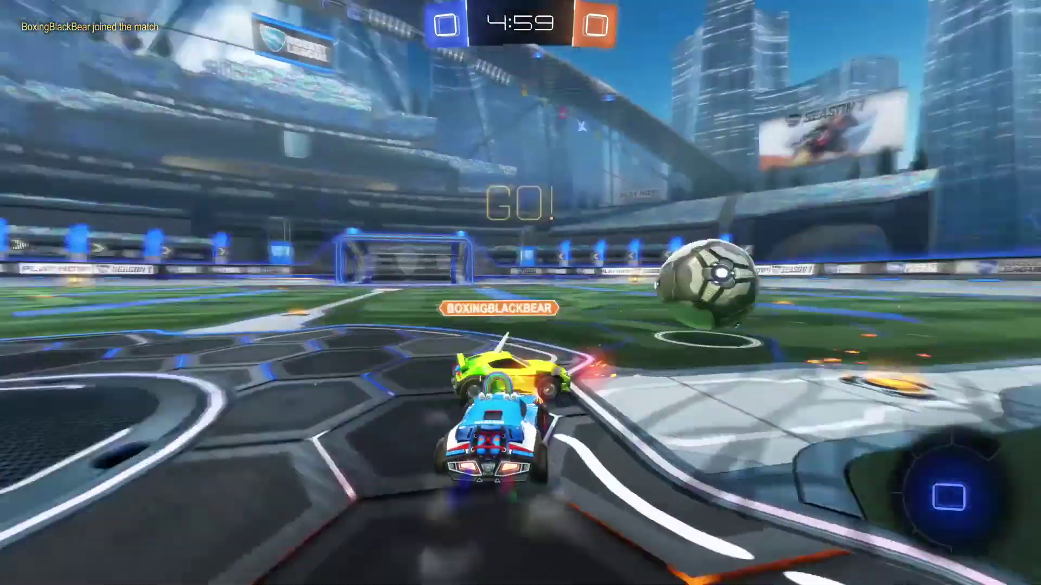